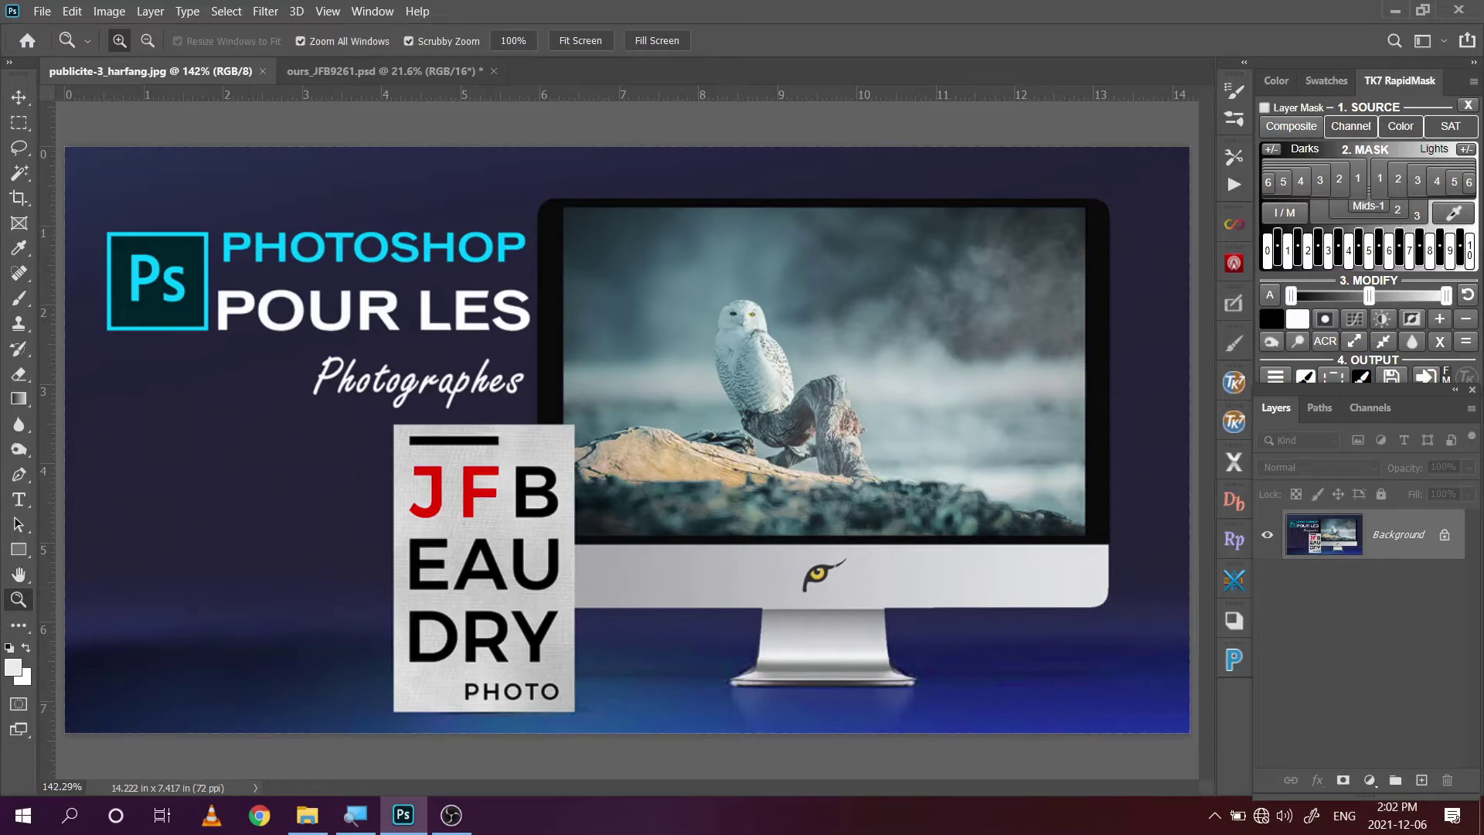
Switch to the bear photo ours_JFB9261.psd and set the Crop tool to W x H x Resolution.
{"action": "left_click", "coordinate": [385, 71]}
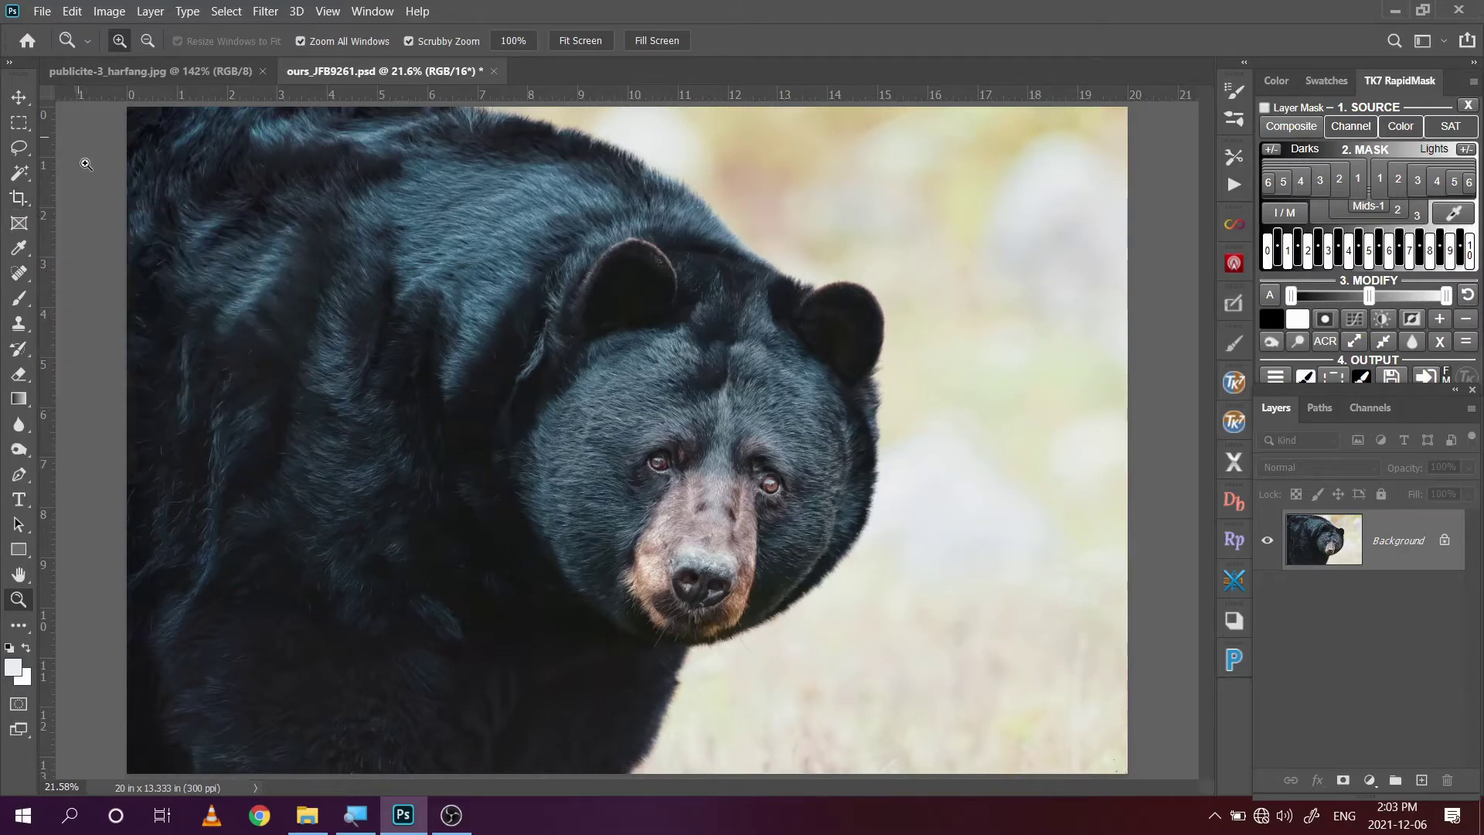
{"action": "left_click", "coordinate": [18, 197]}
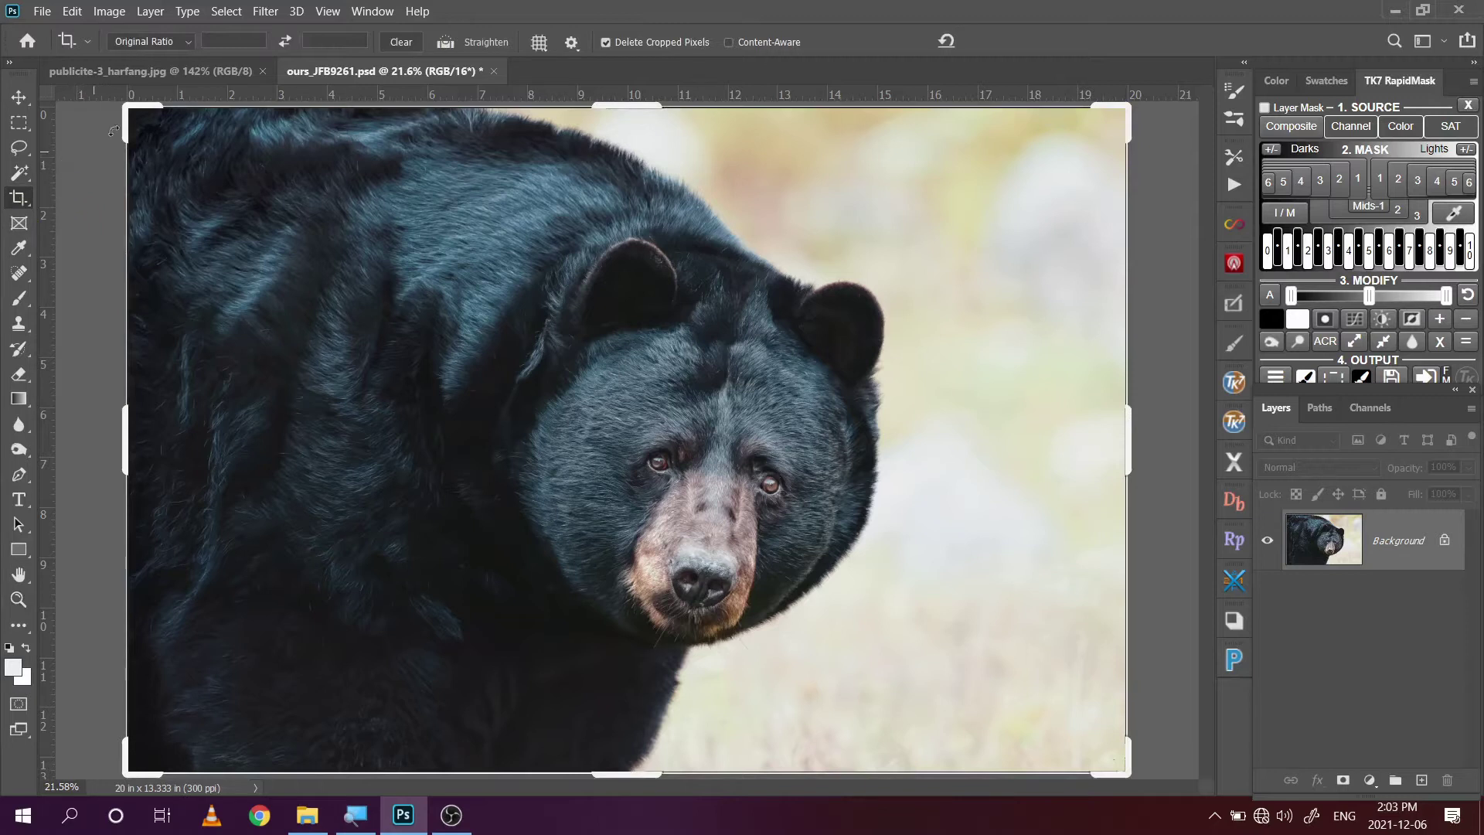
{"action": "left_click", "coordinate": [190, 45]}
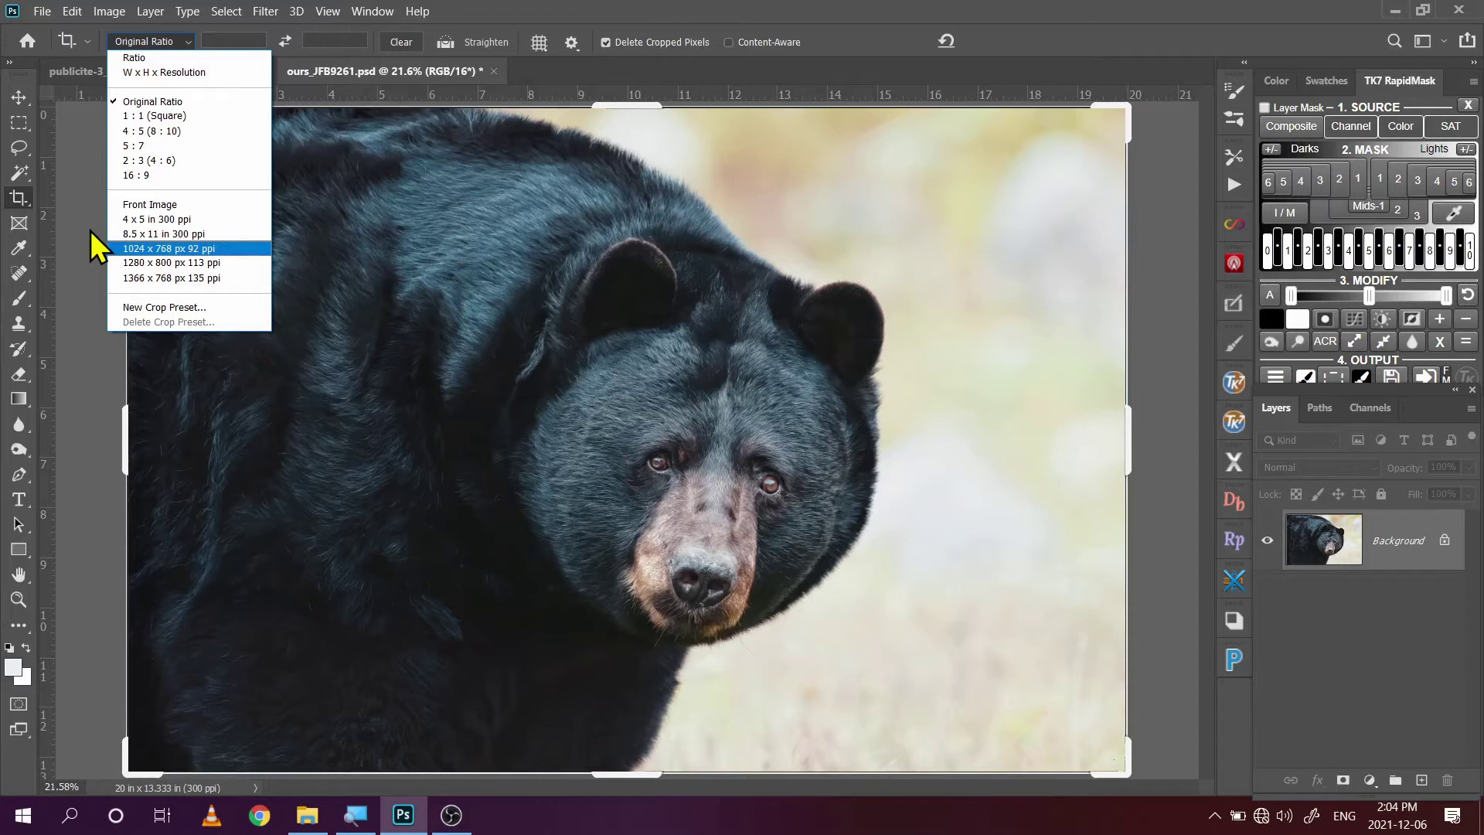
{"action": "left_click", "coordinate": [166, 74]}
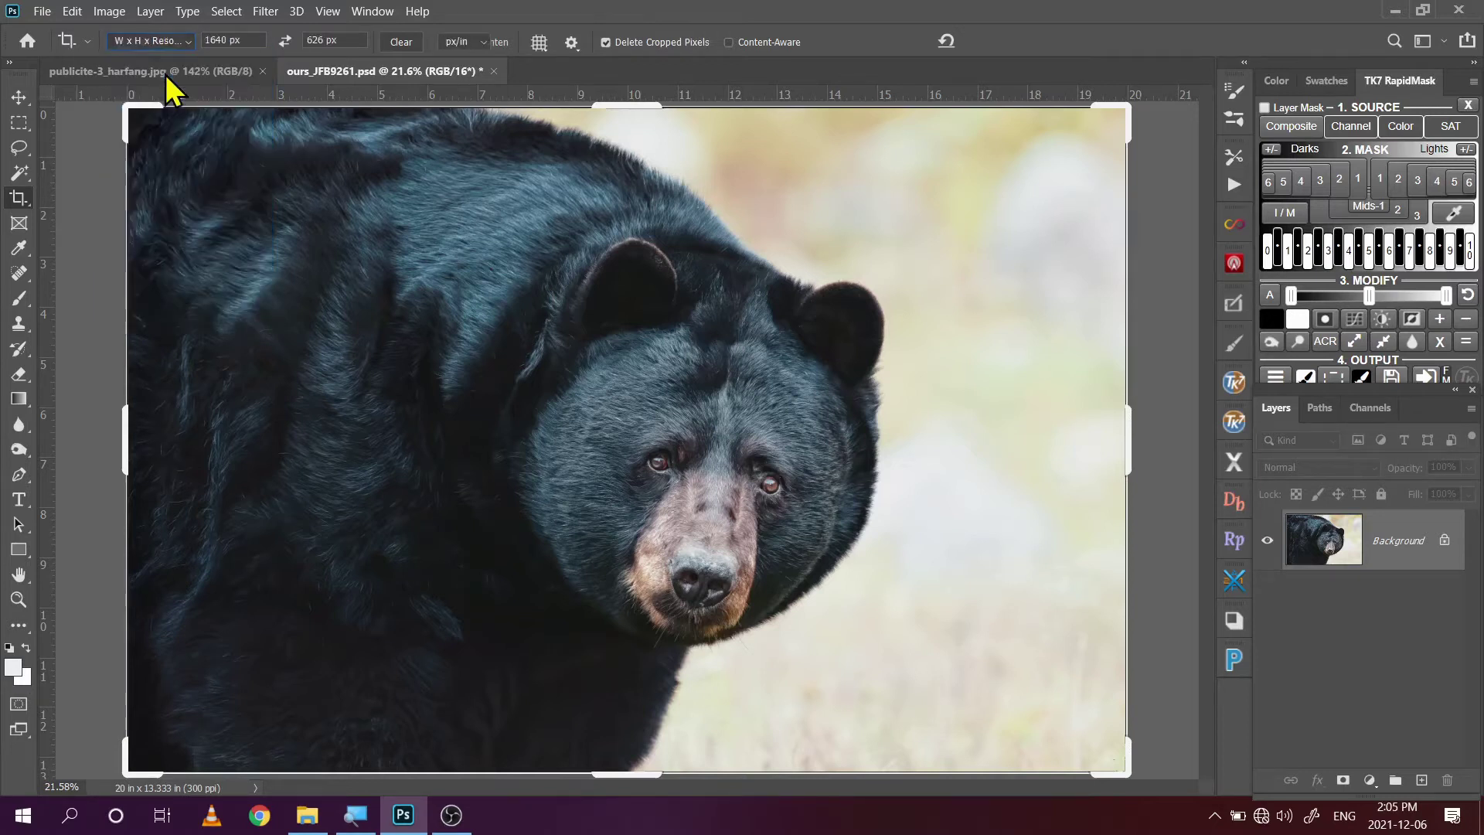
Set the crop size to 3000 px wide by 2400 px high.
{"action": "left_click", "coordinate": [245, 39]}
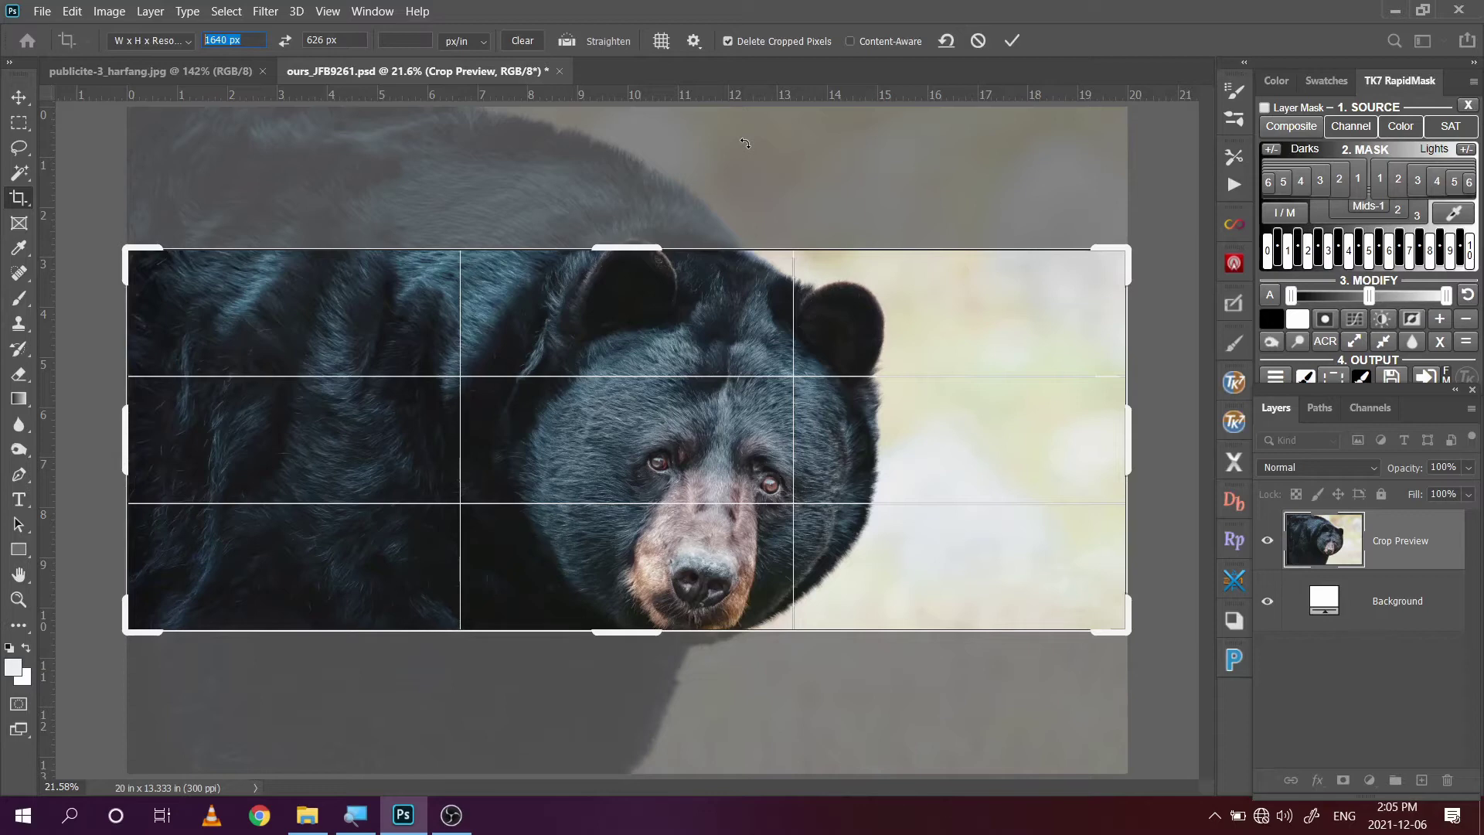
{"action": "type", "text": "3"}
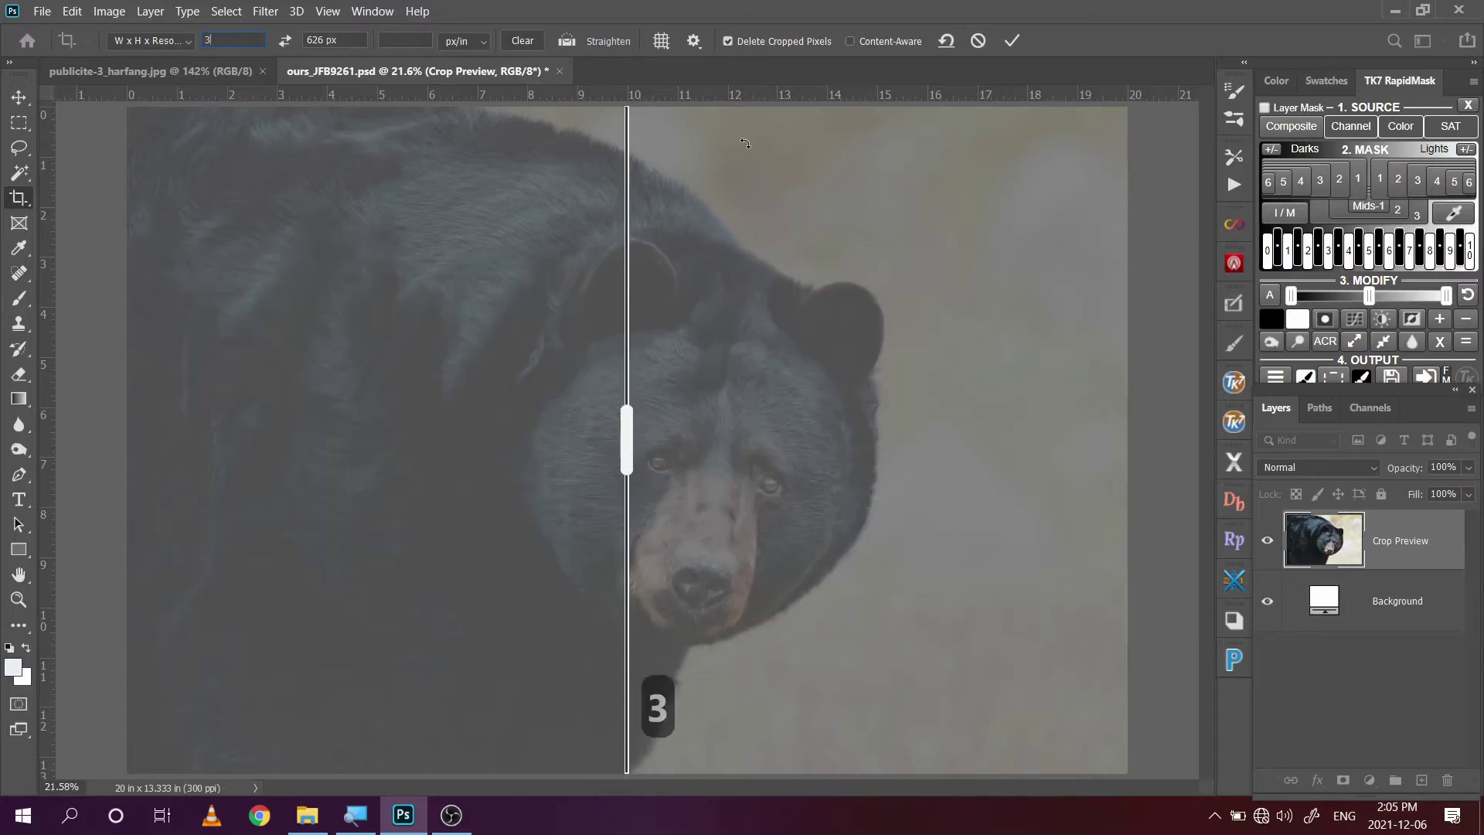
{"action": "type", "text": "000"}
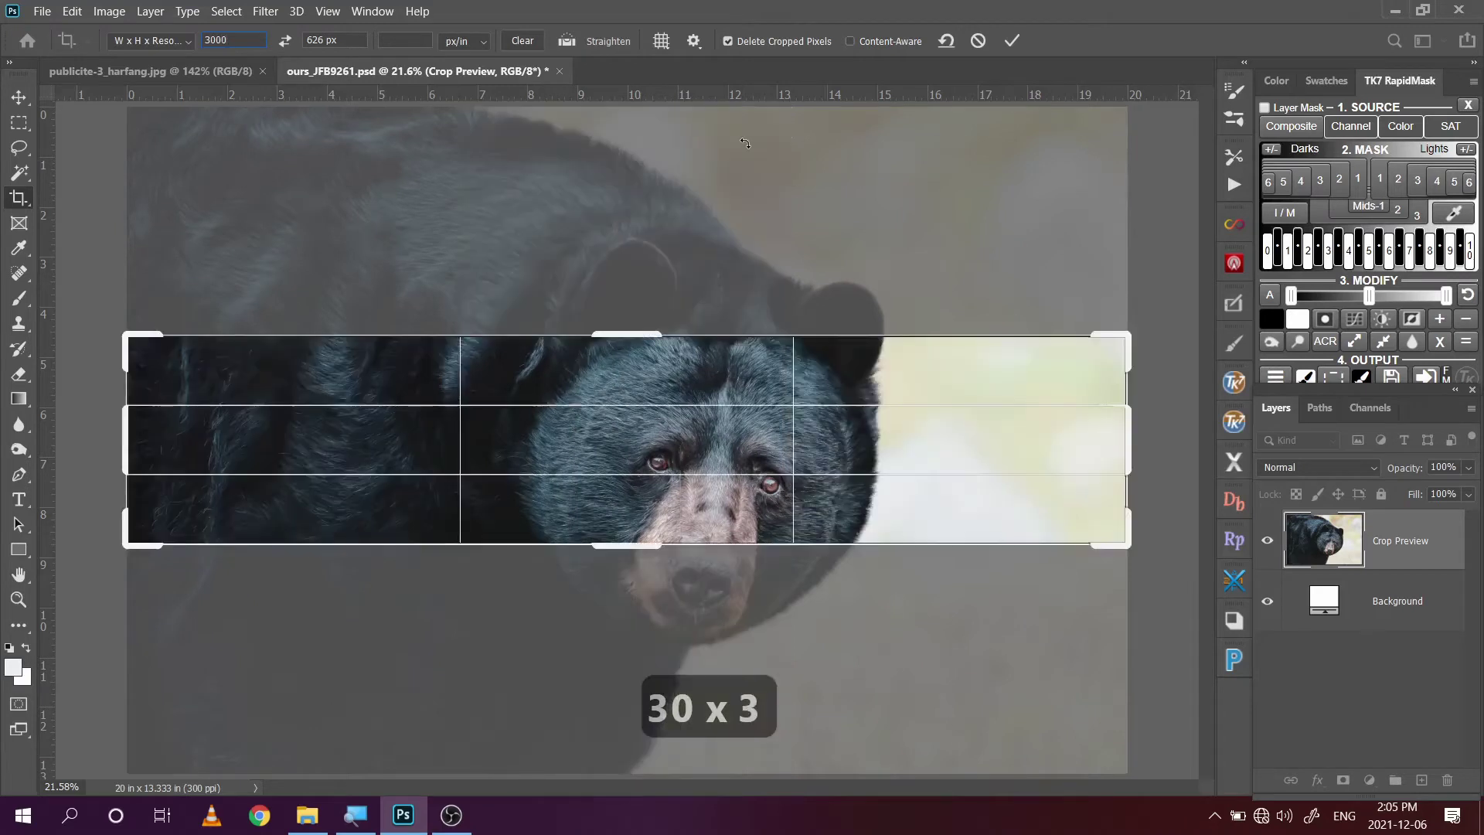
{"action": "type", "text": "px"}
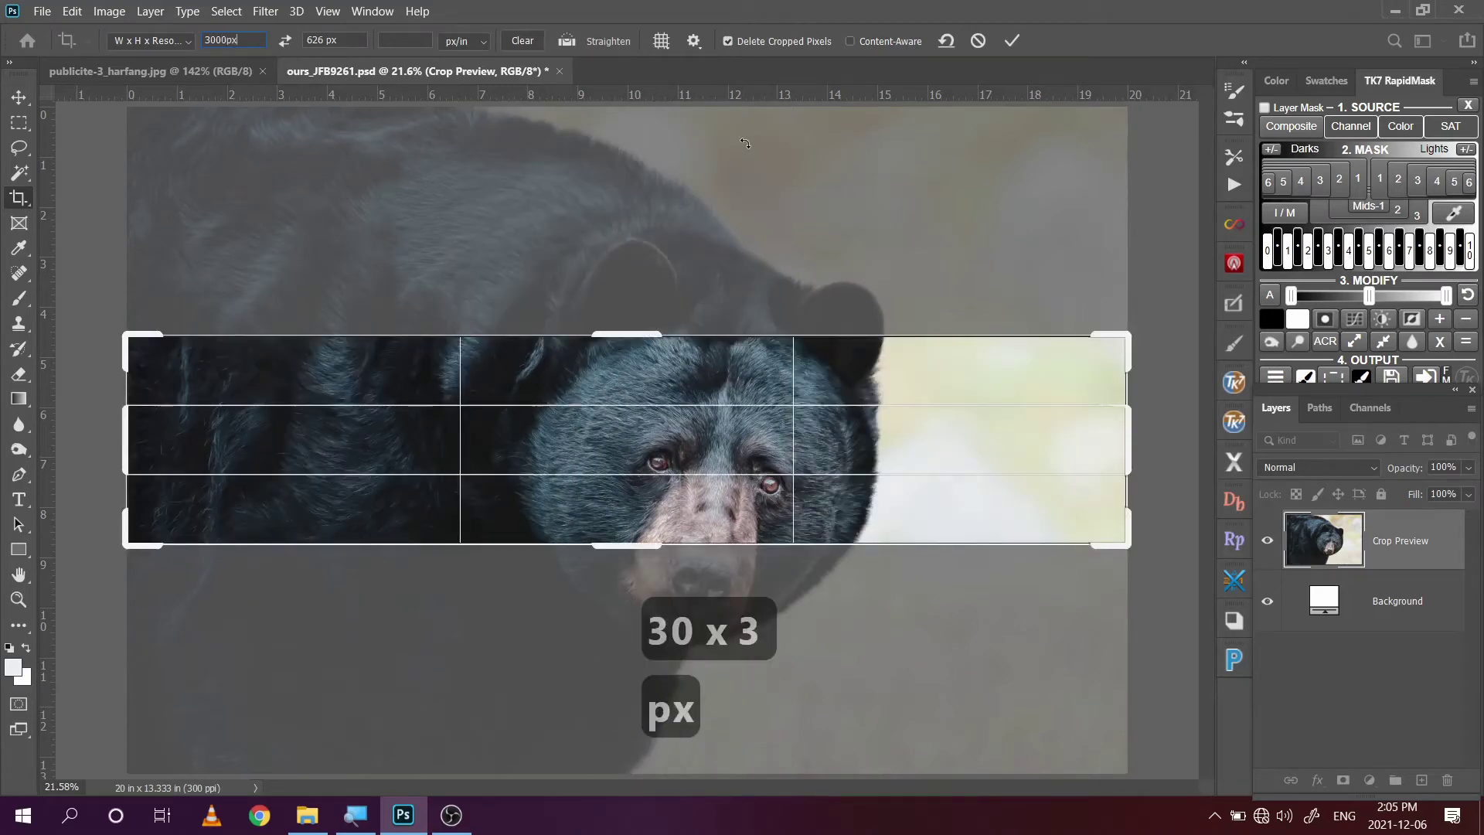
{"action": "left_click", "coordinate": [345, 40]}
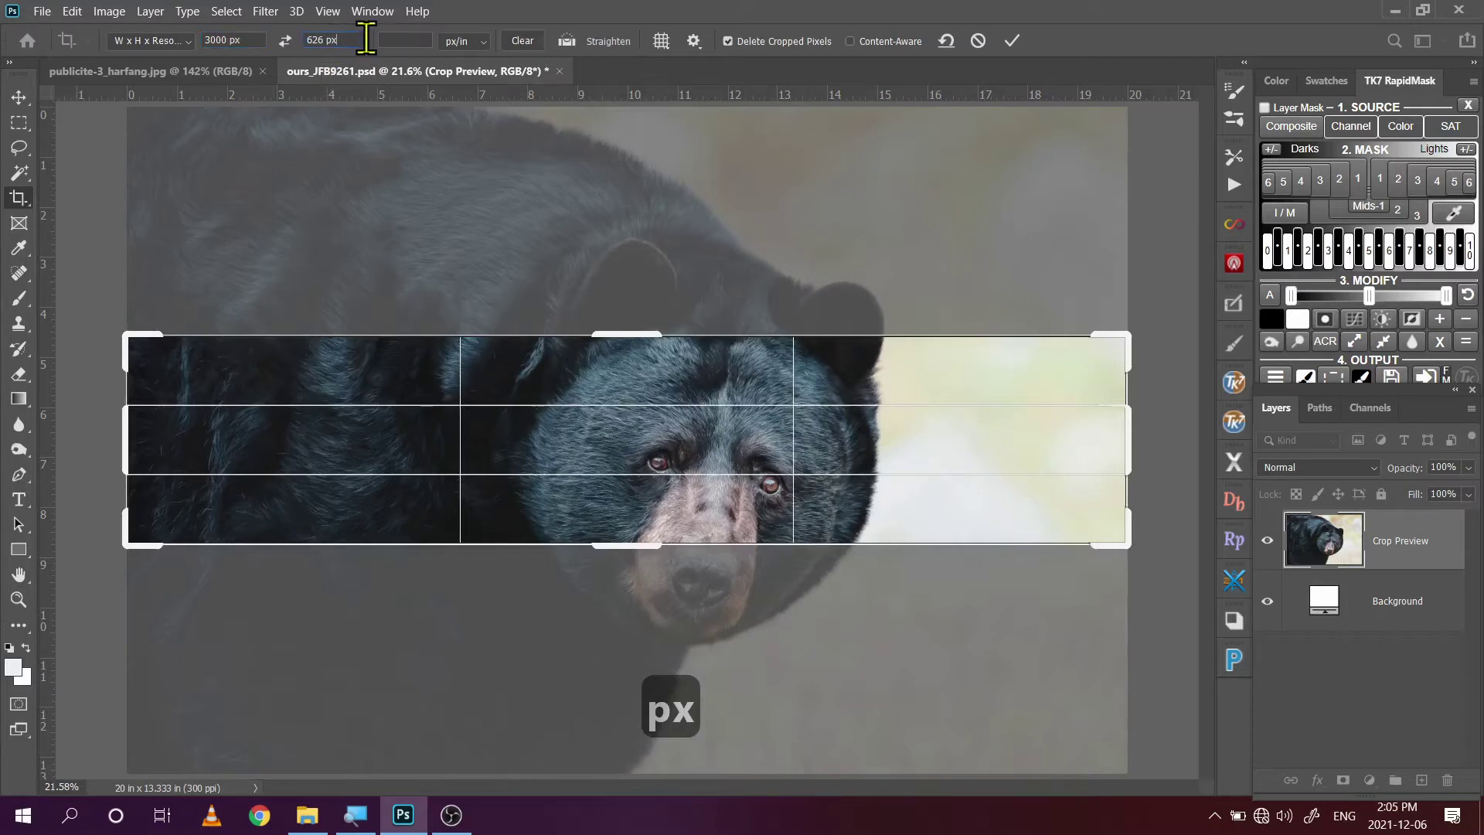
{"action": "left_click_drag", "start_coordinate": [354, 39], "coordinate": [297, 40]}
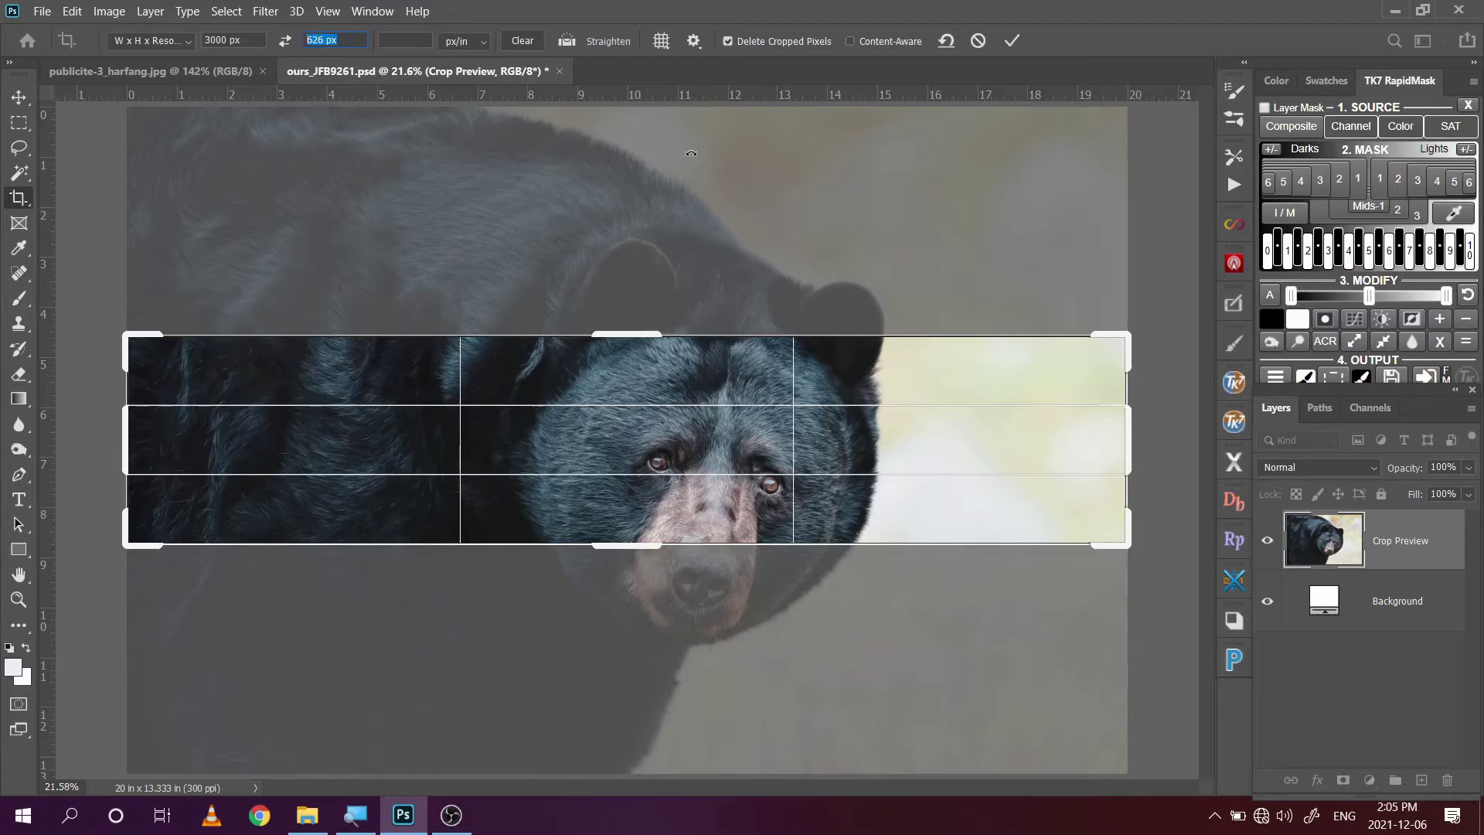
{"action": "type", "text": "2400"}
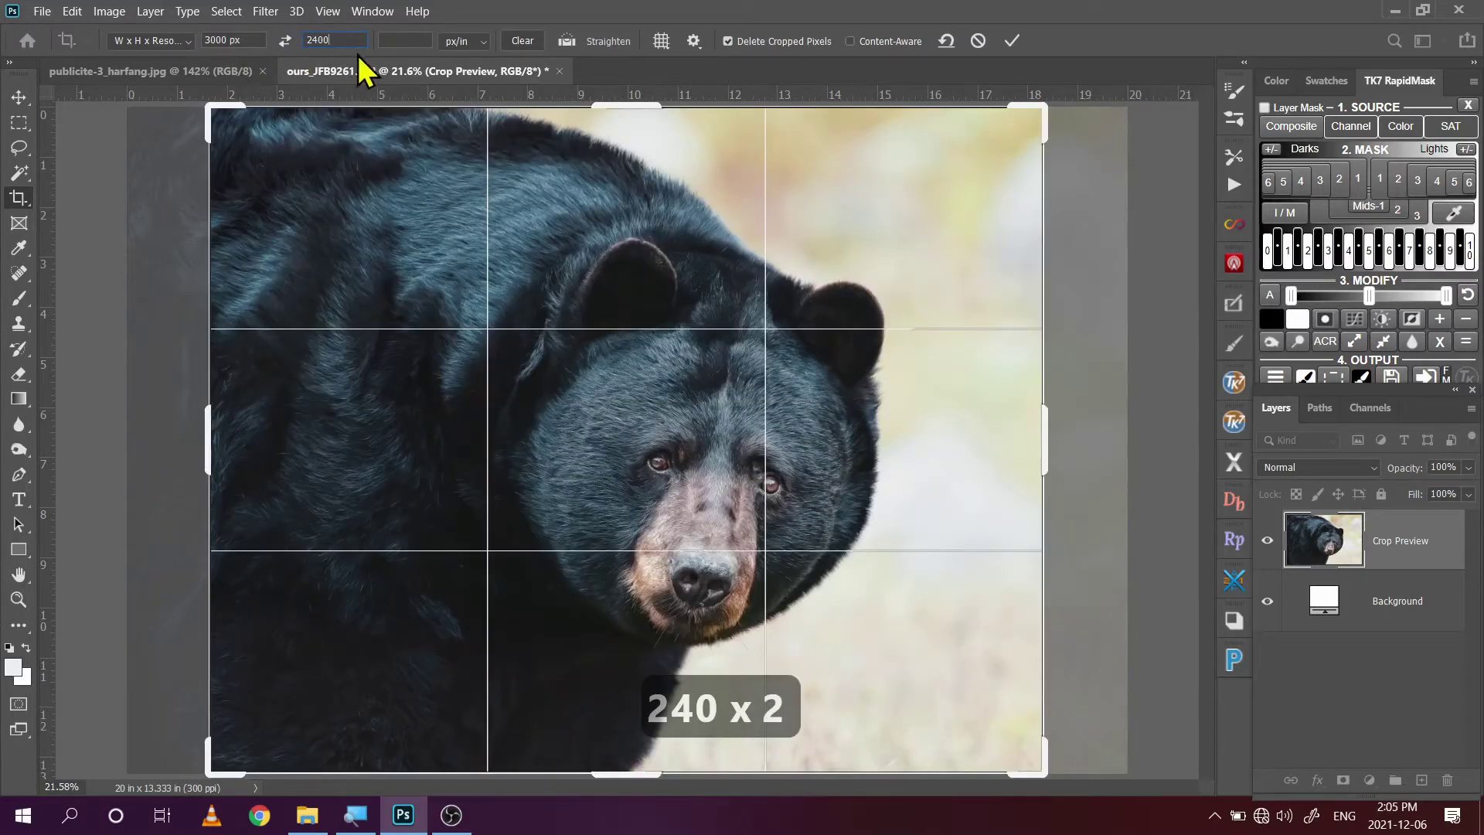
{"action": "type", "text": "p"}
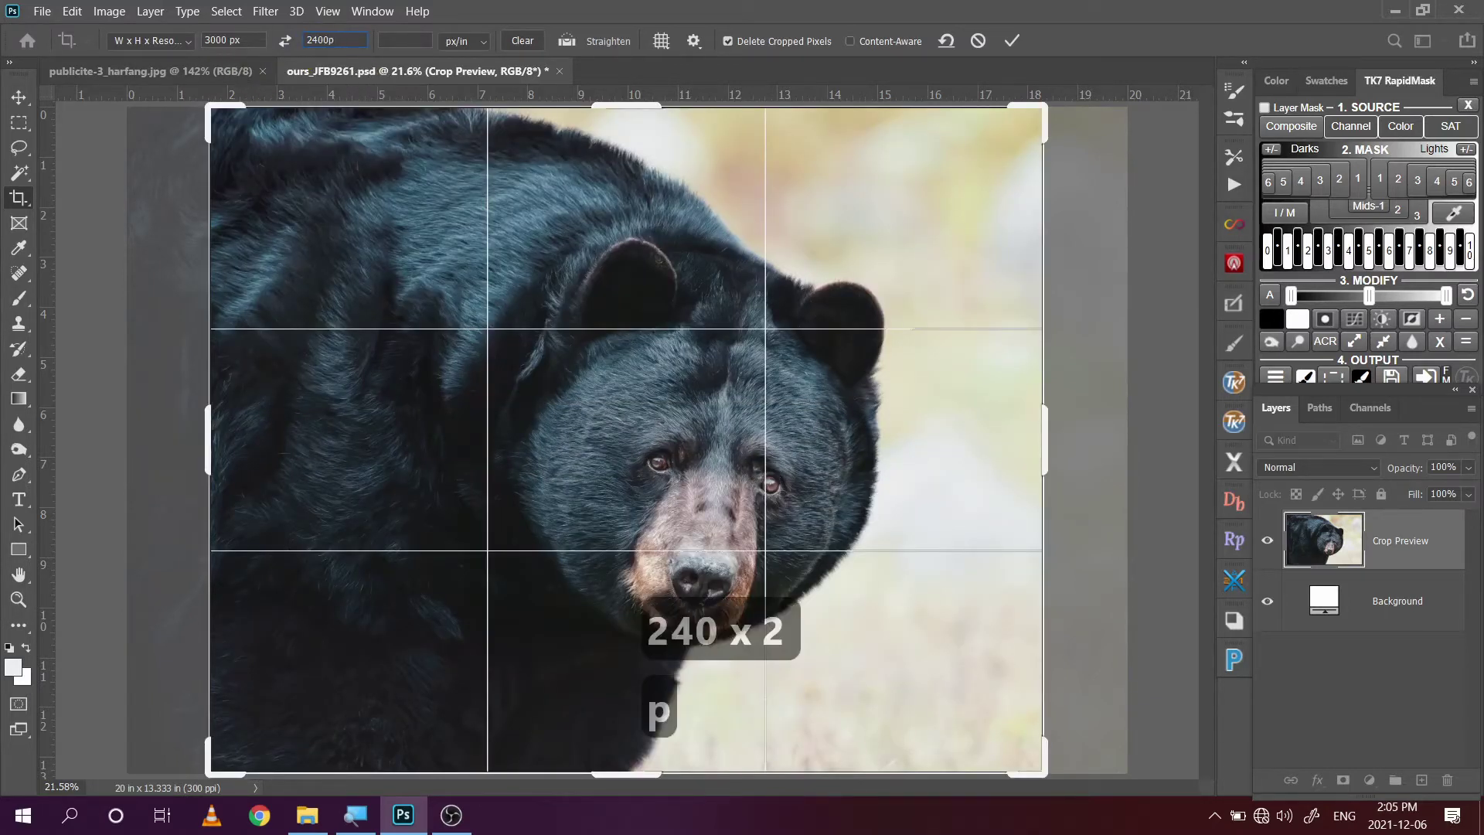
{"action": "type", "text": "x"}
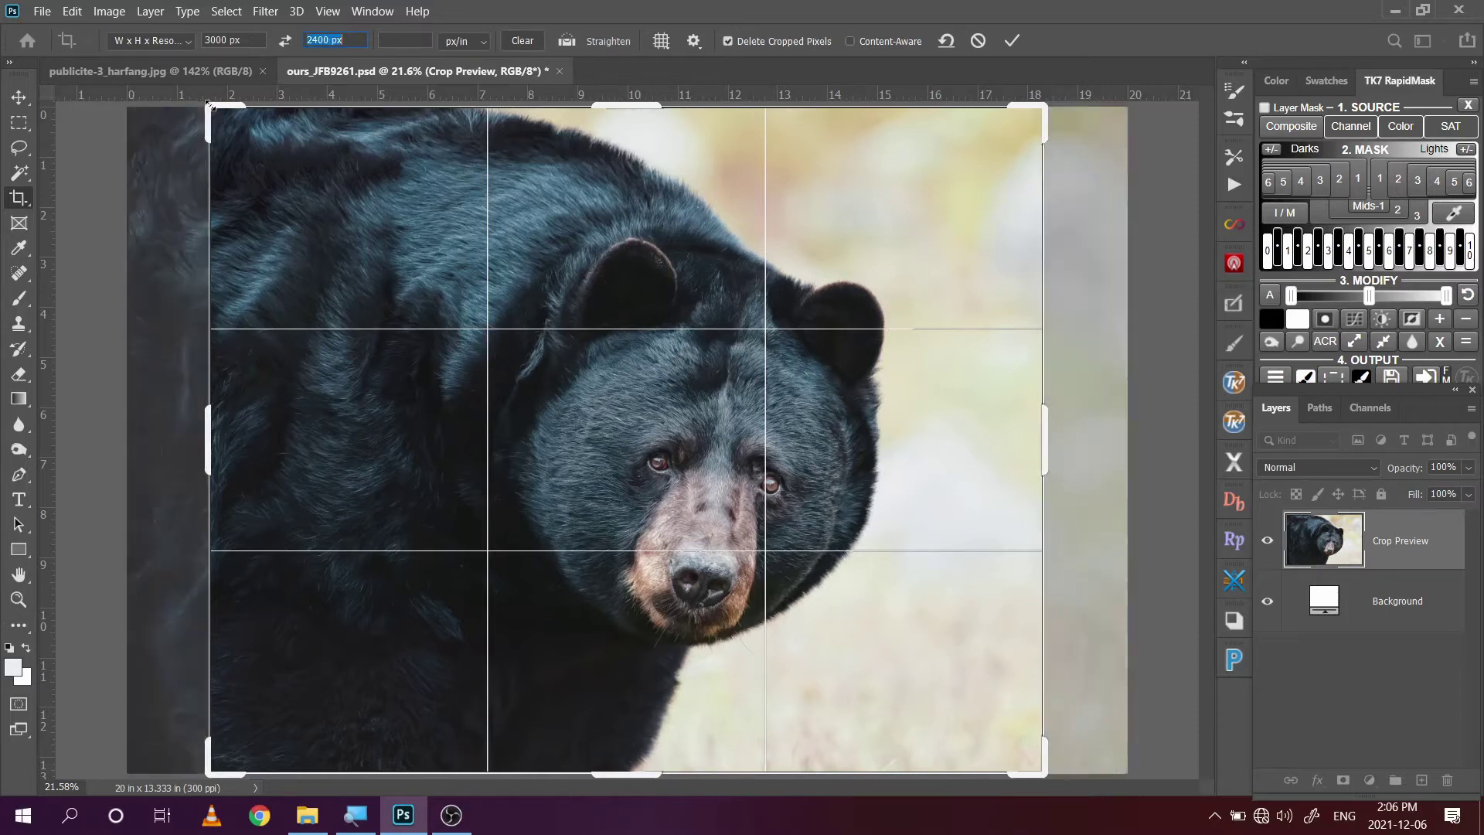
Try tightening the crop frame around the bear's head and undo the last resize.
{"action": "left_click_drag", "start_coordinate": [202, 102], "coordinate": [267, 143]}
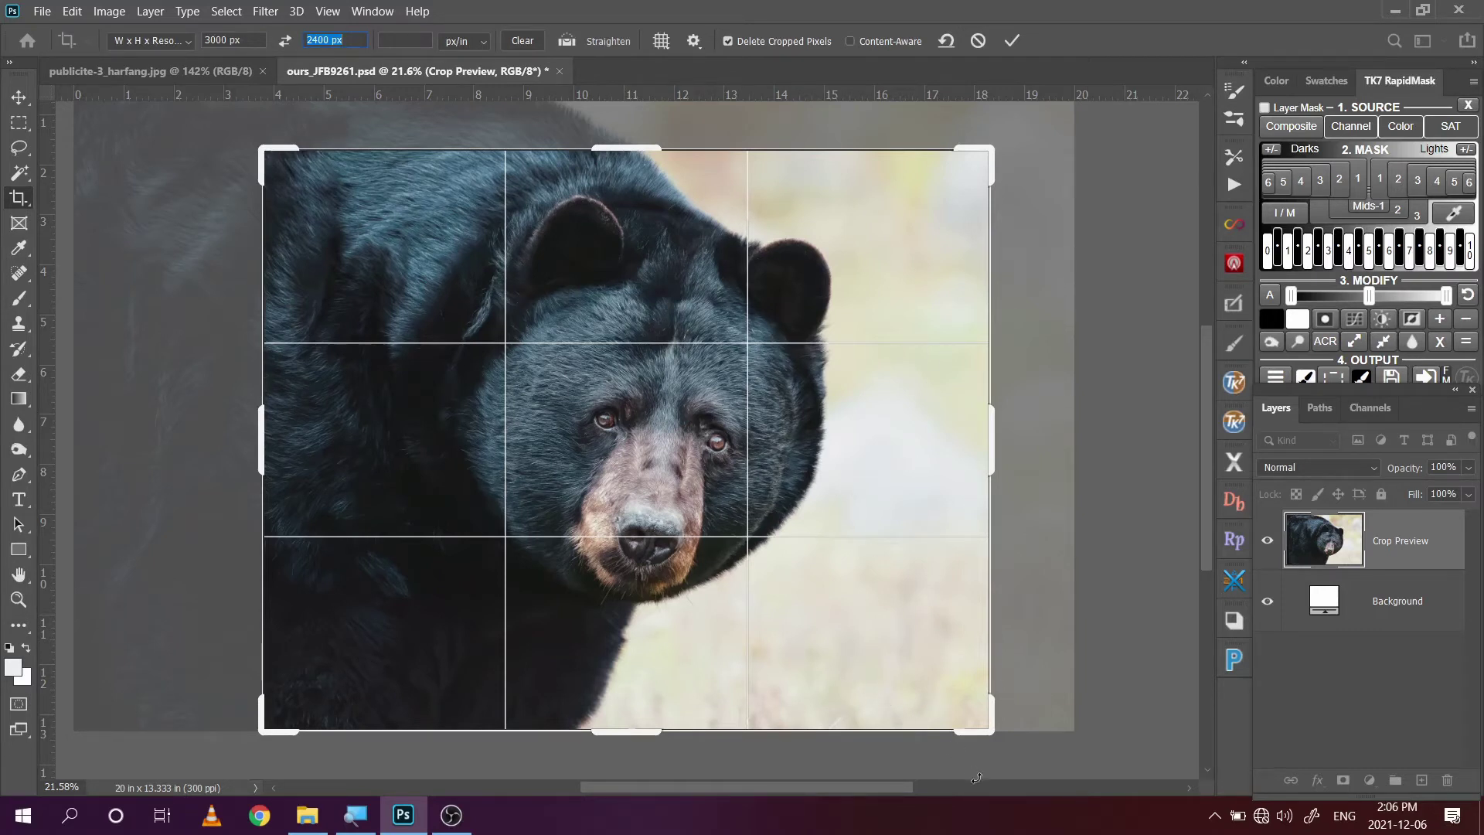
{"action": "left_click_drag", "start_coordinate": [991, 733], "coordinate": [970, 725]}
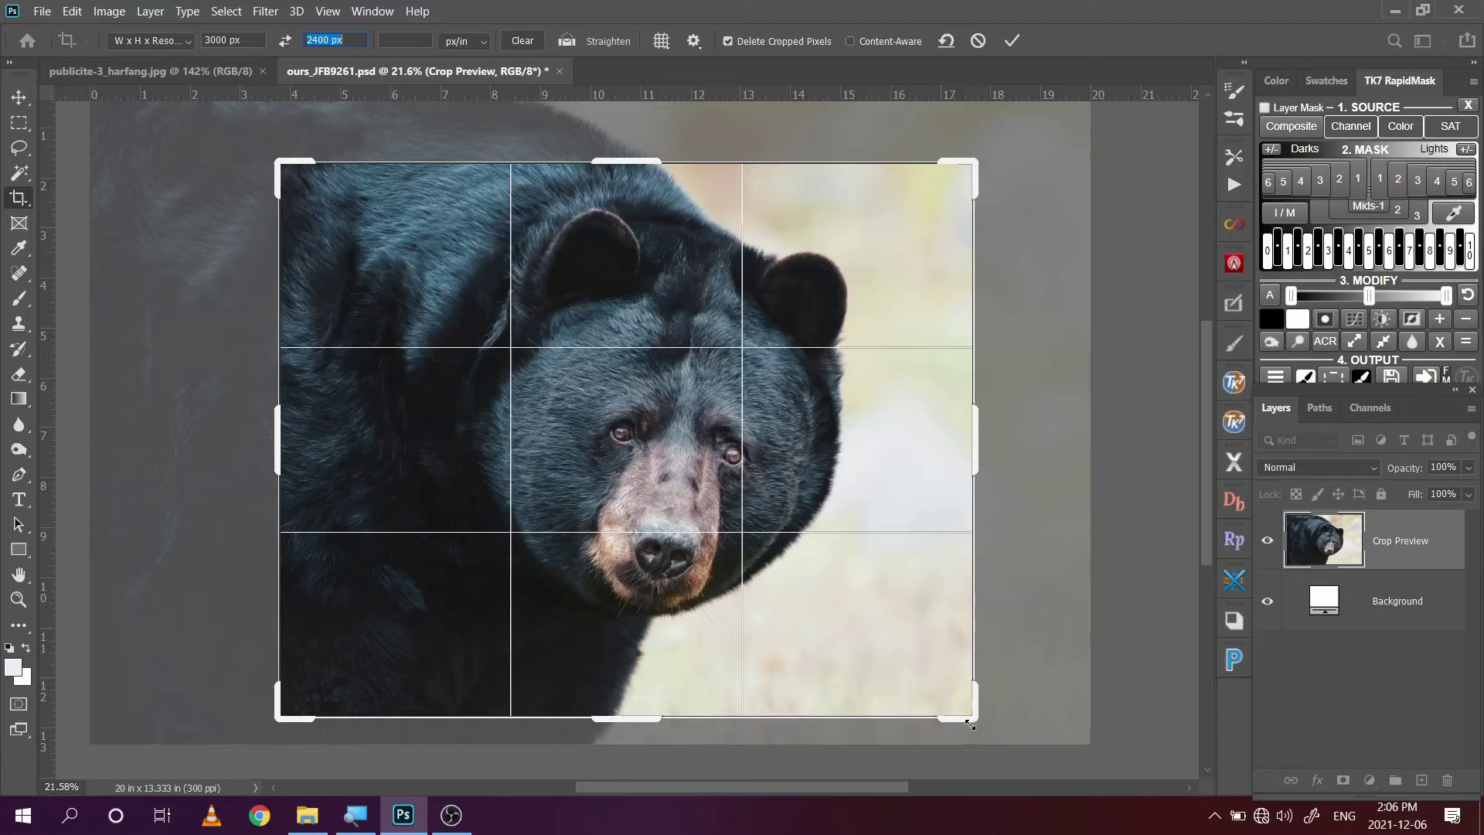
{"action": "left_click", "coordinate": [71, 11]}
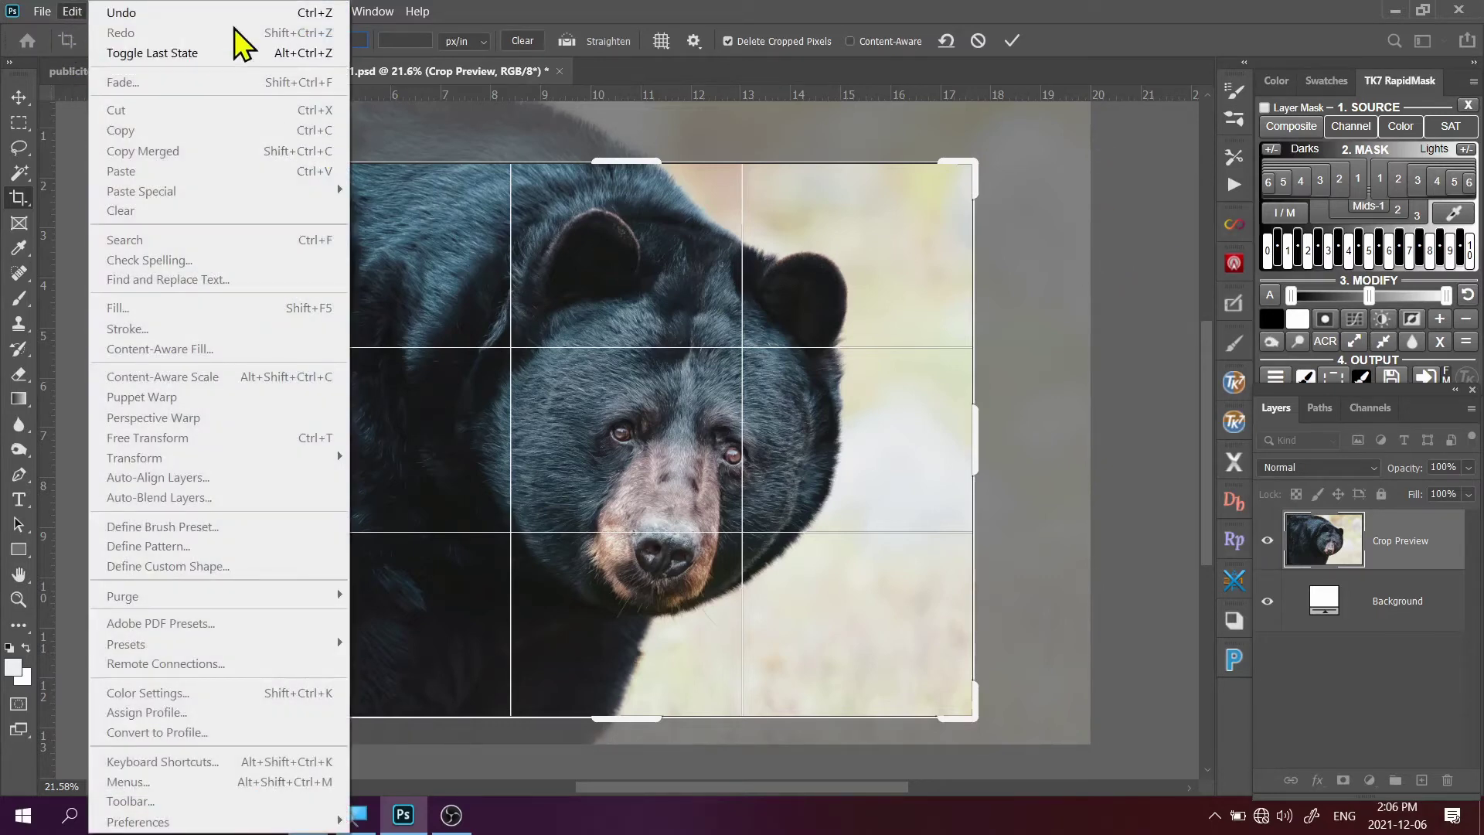
{"action": "left_click", "coordinate": [230, 16]}
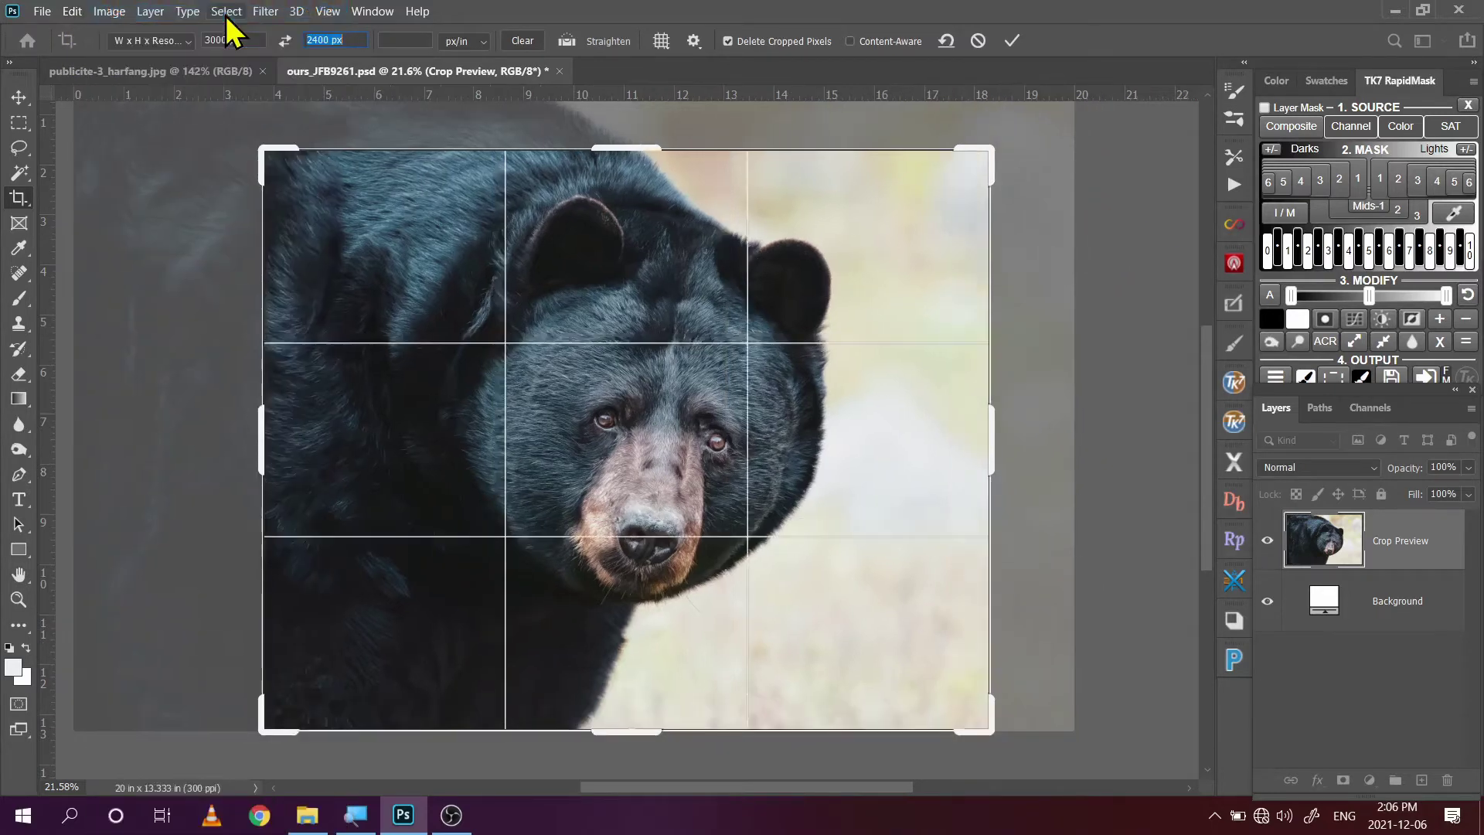
Redo the last crop frame resize and undo it again.
{"action": "left_click", "coordinate": [81, 15]}
{"action": "left_click", "coordinate": [113, 17]}
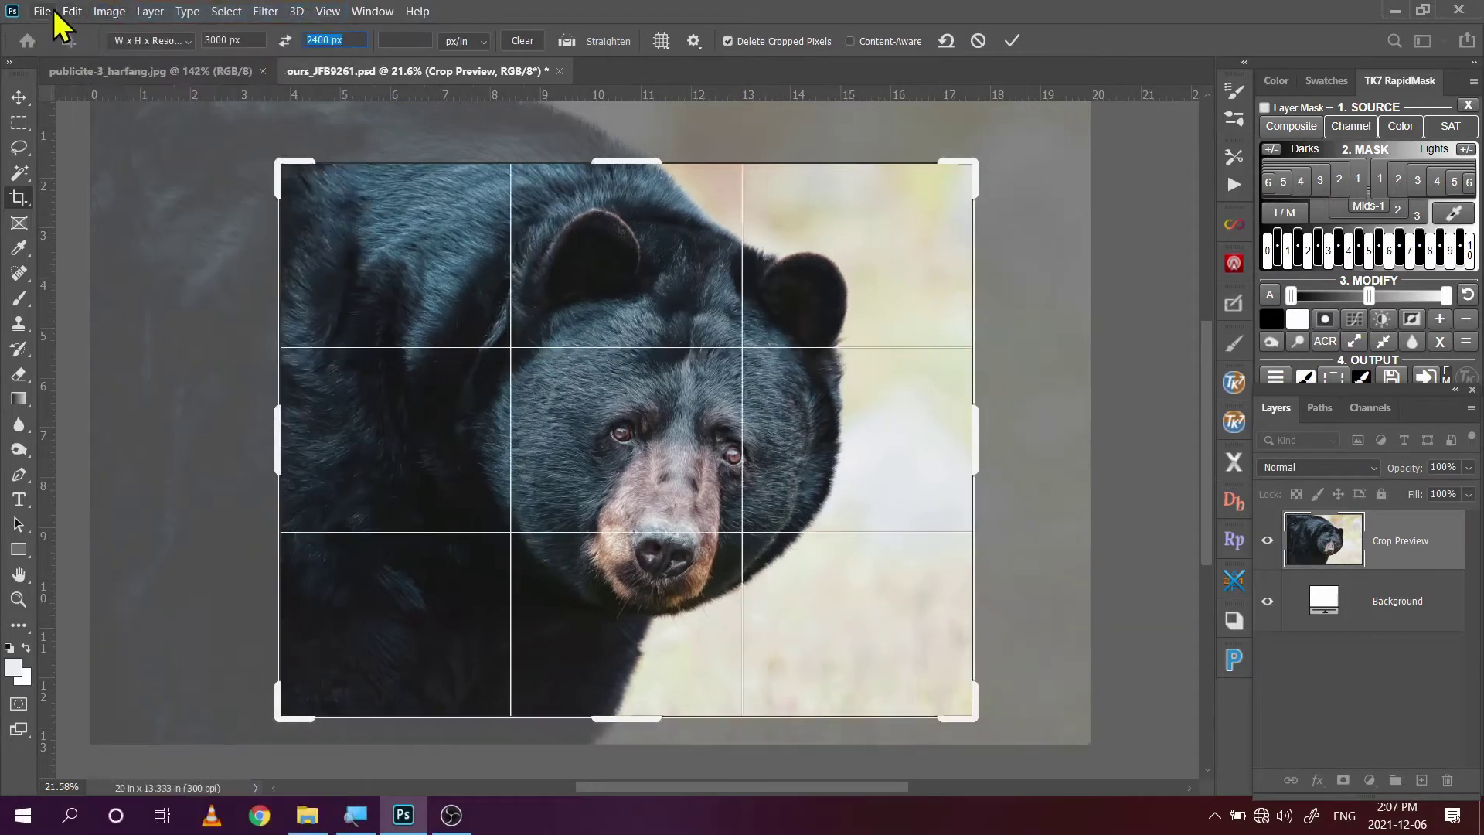
{"action": "left_click", "coordinate": [72, 10]}
{"action": "left_click", "coordinate": [116, 30]}
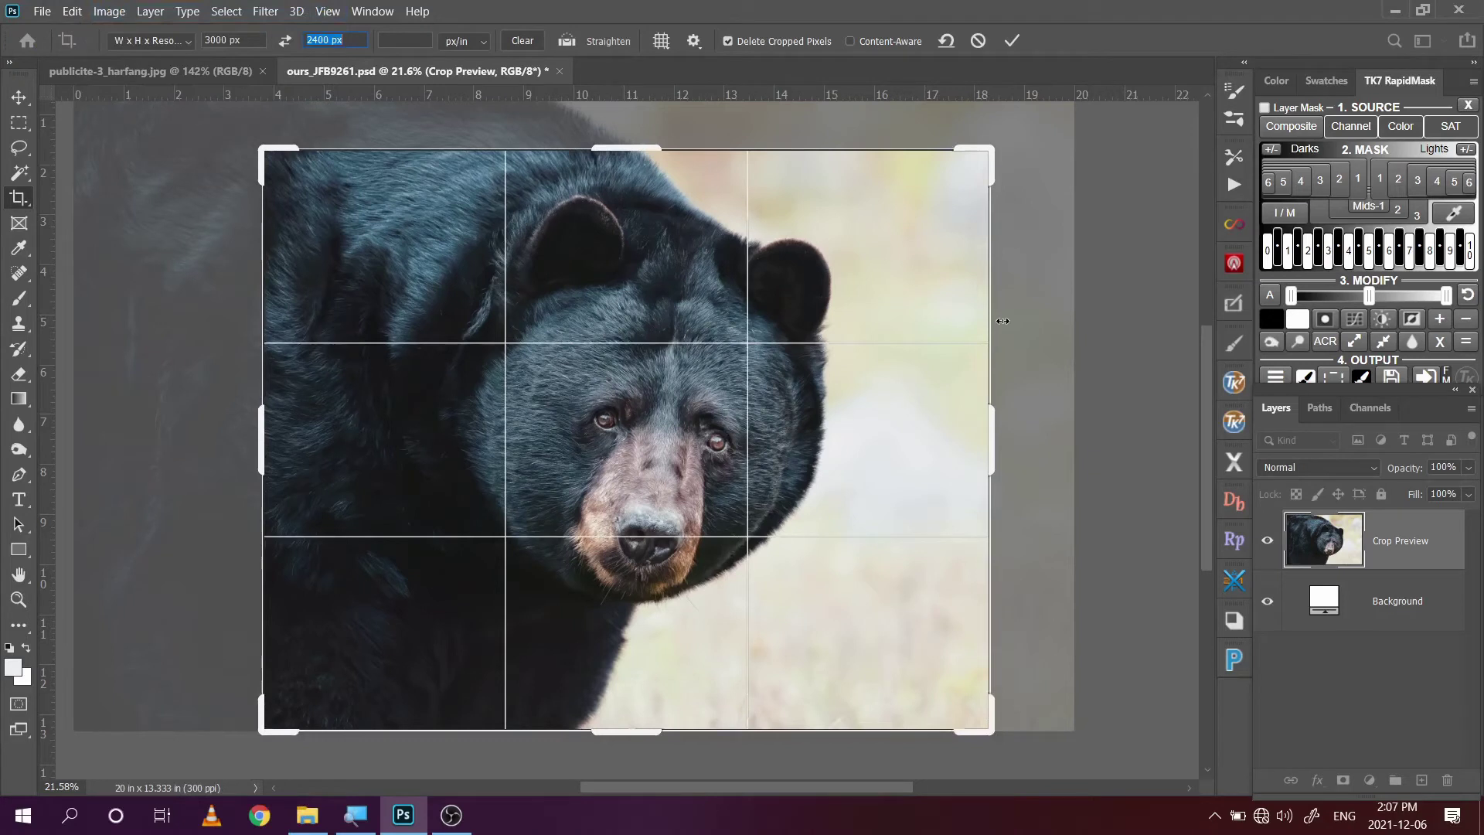
Apply the trial crop to the bear photo and undo it.
{"action": "key", "text": "Escape"}
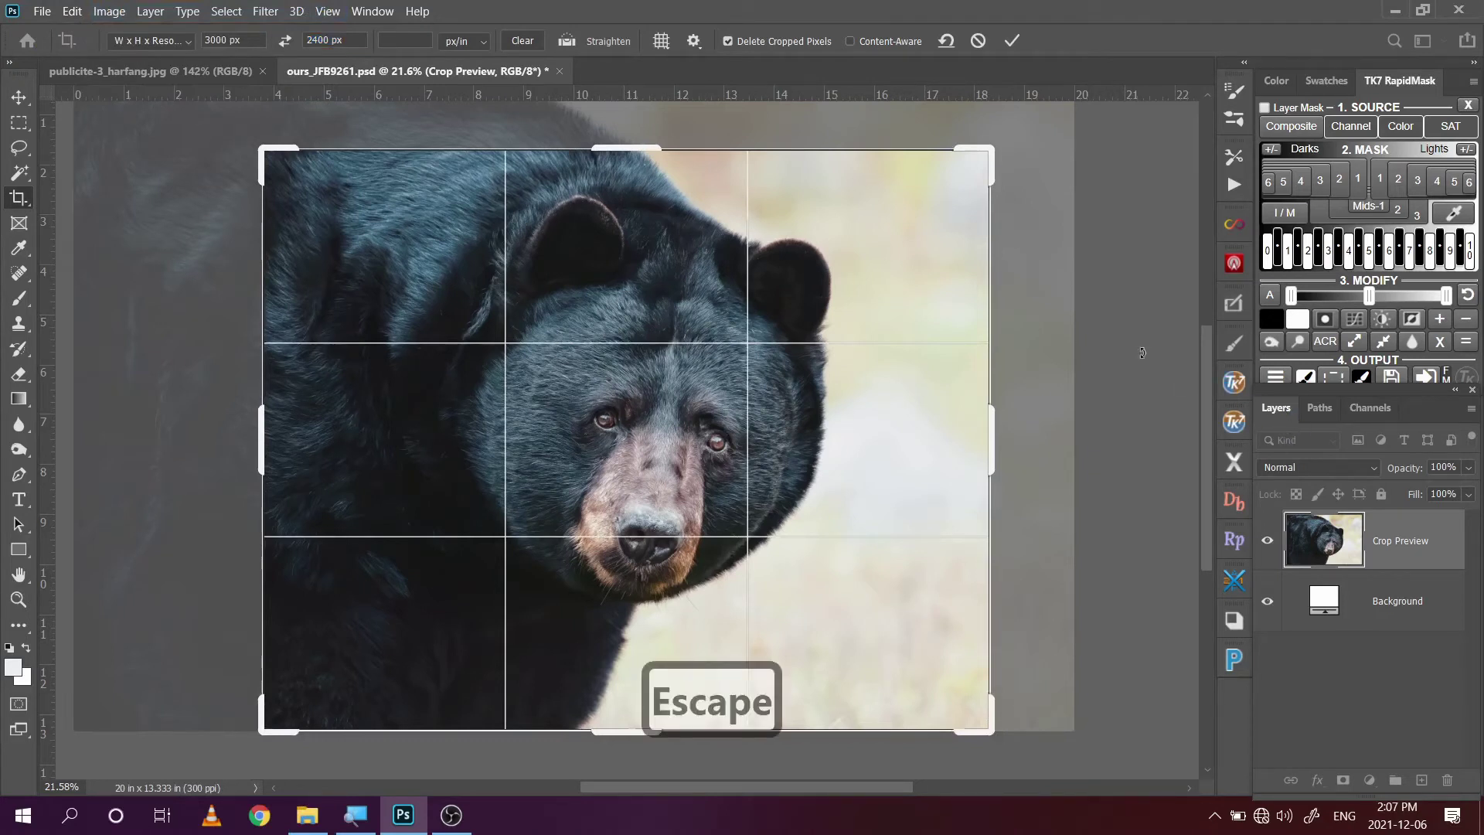
{"action": "left_click", "coordinate": [20, 95]}
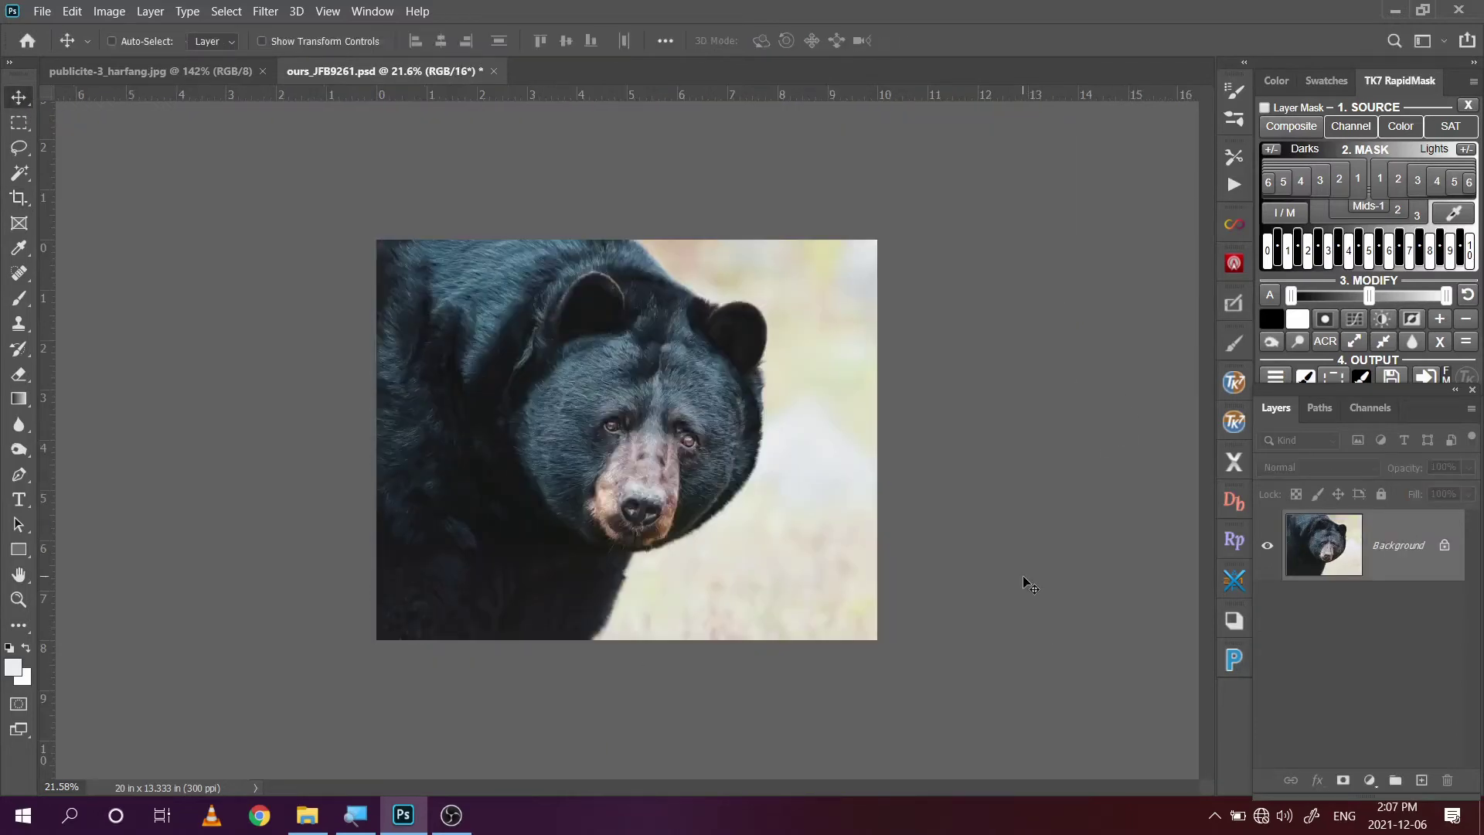
{"action": "key", "text": "ctrl+z"}
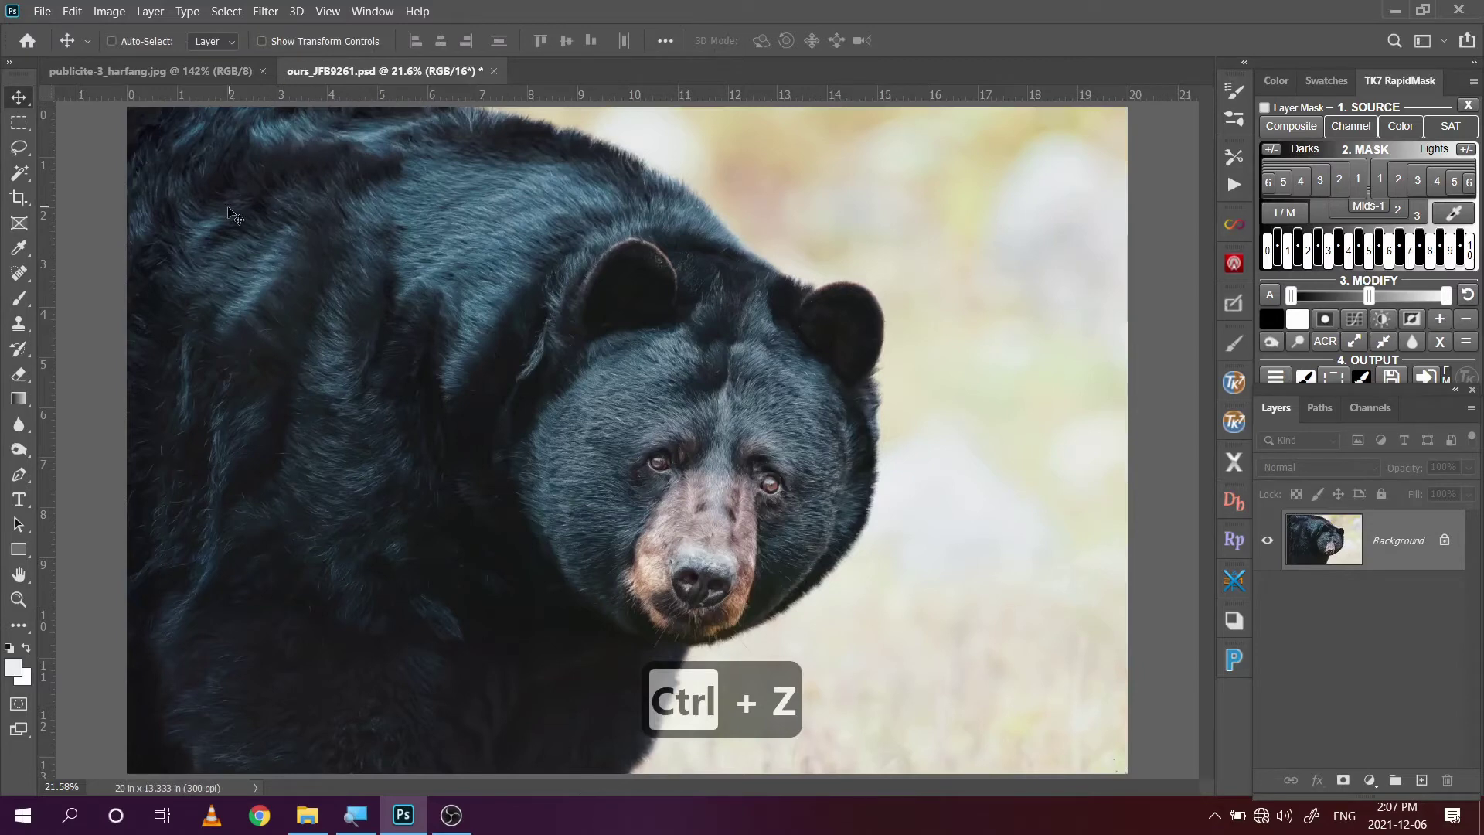
Check the photo's pixel dimensions, resolution and resampling methods in Image Size, leaving the settings as they are.
{"action": "left_click", "coordinate": [109, 12]}
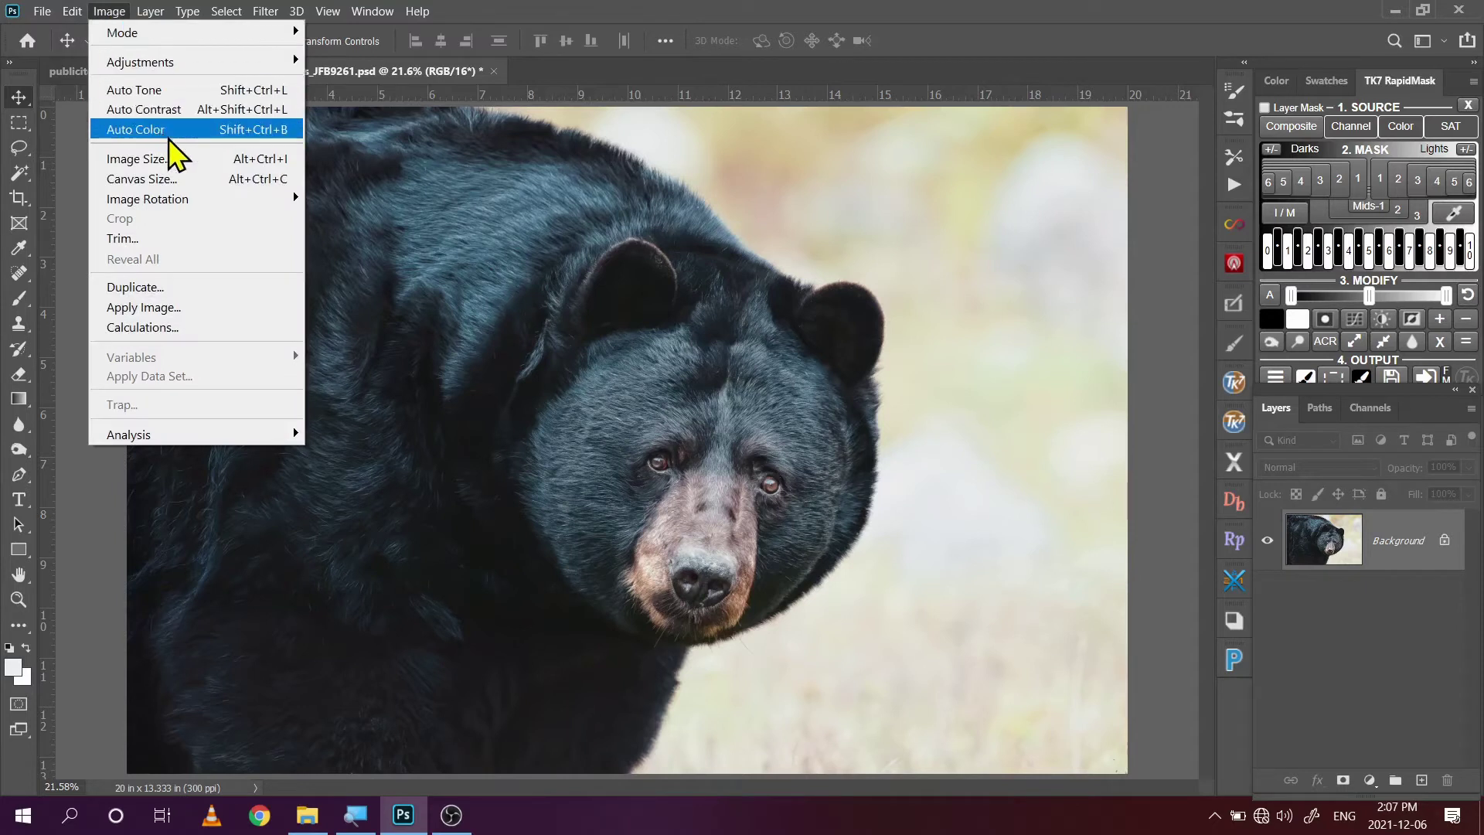
{"action": "mouse_move", "coordinate": [219, 199]}
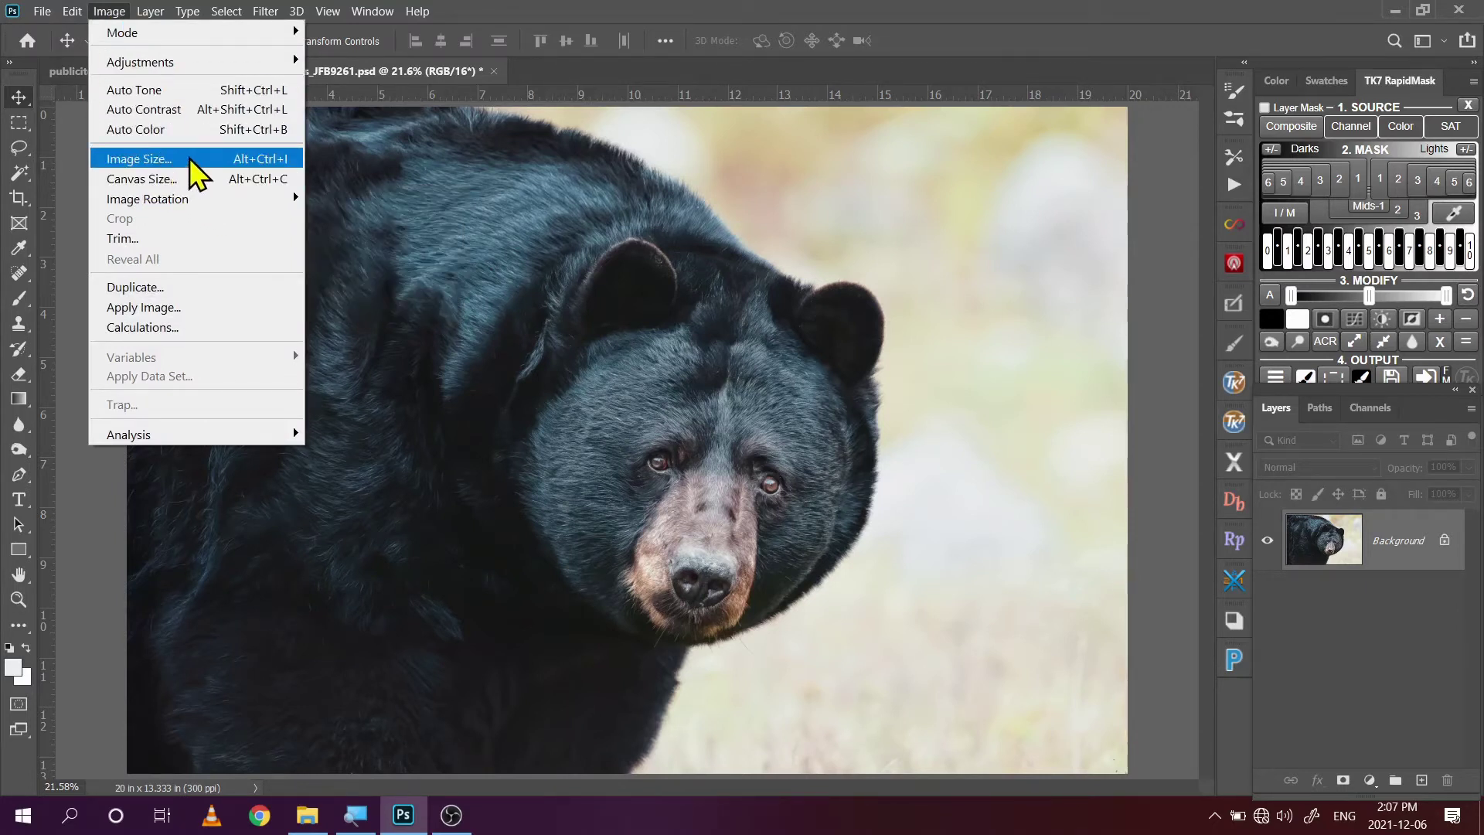
{"action": "left_click", "coordinate": [190, 157]}
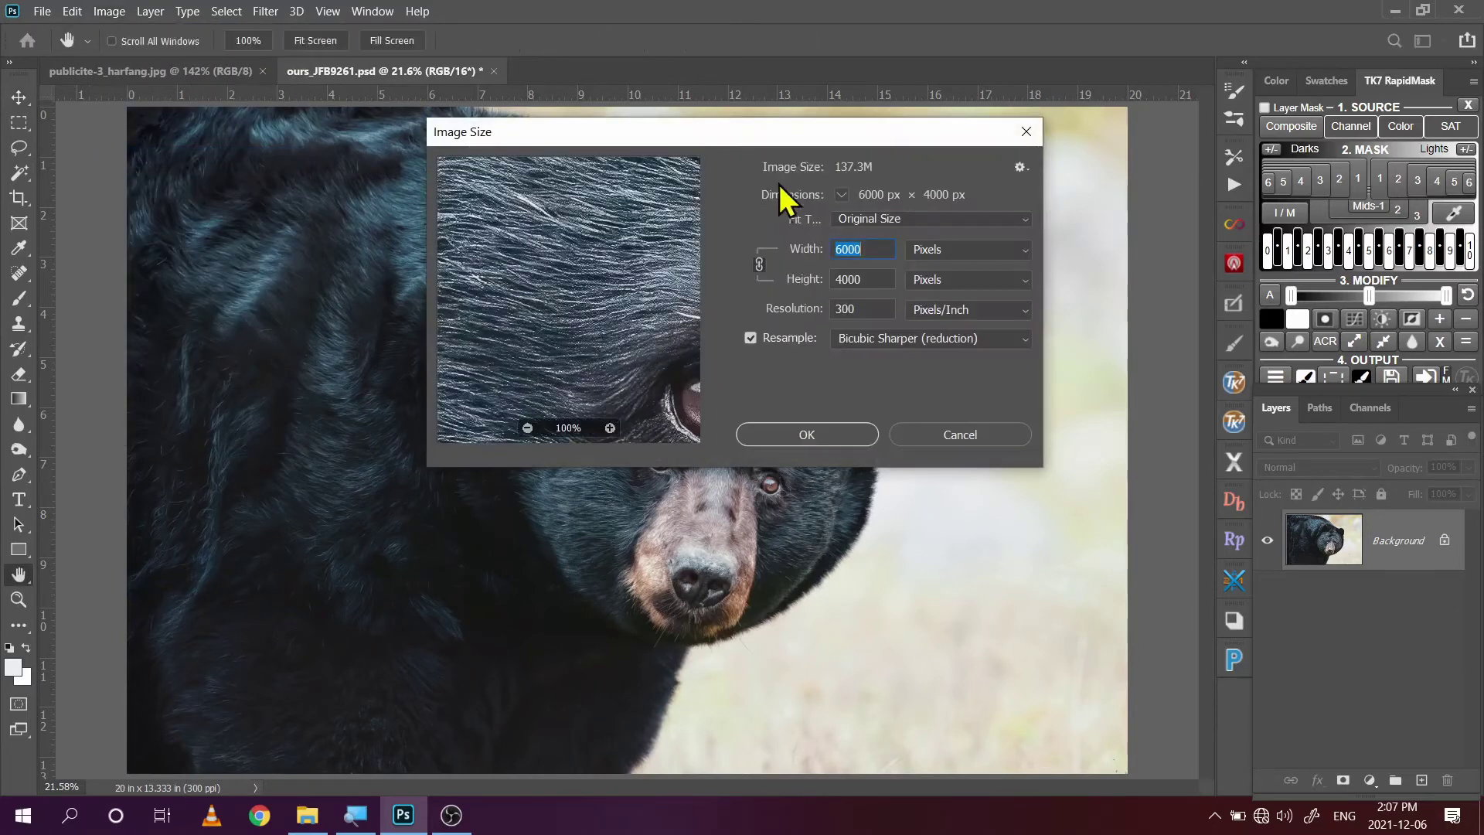
{"action": "left_click_drag", "start_coordinate": [766, 133], "coordinate": [943, 56]}
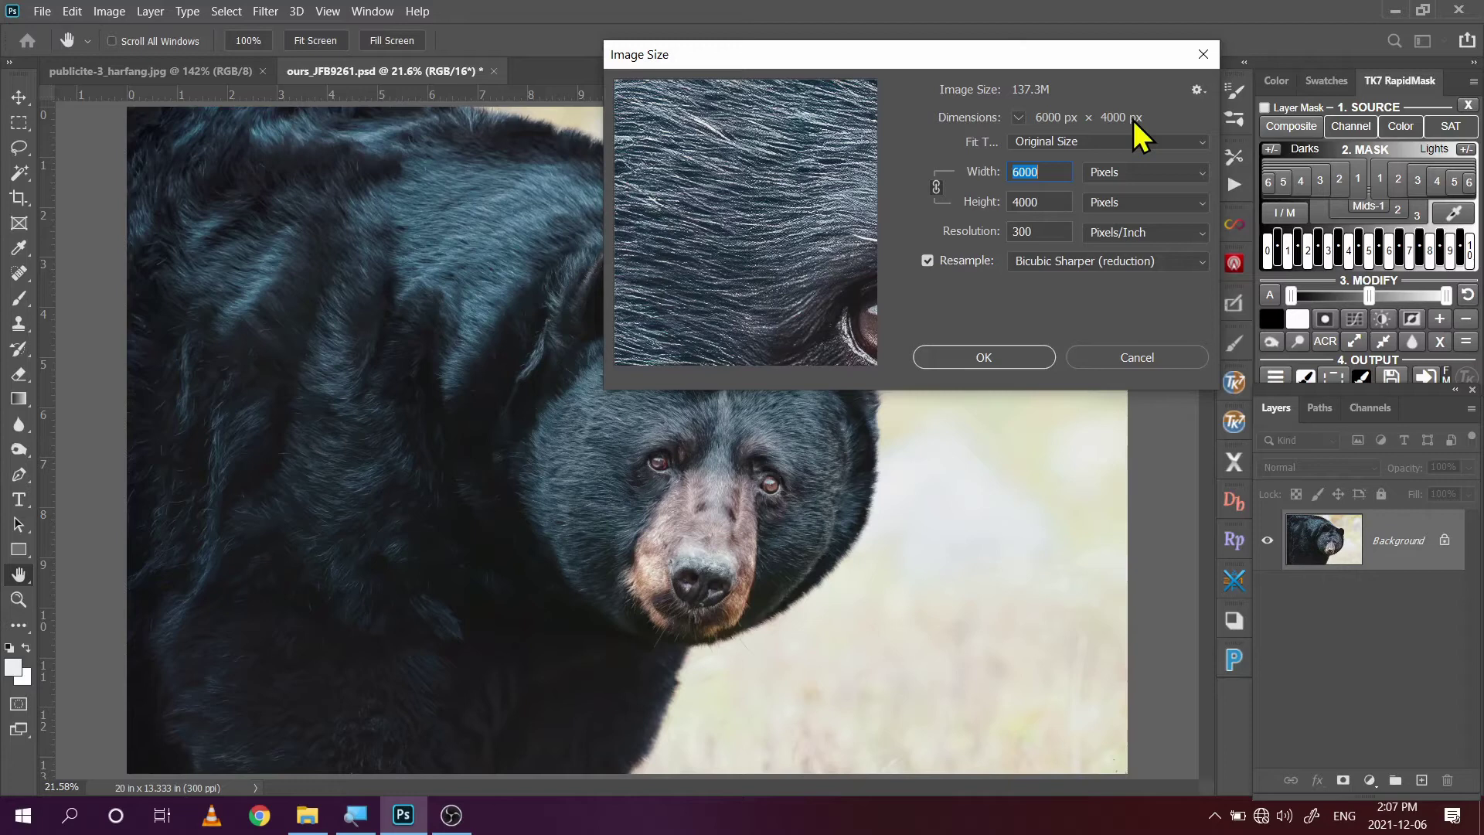
{"action": "double_click", "coordinate": [1015, 228]}
{"action": "left_click", "coordinate": [1203, 262]}
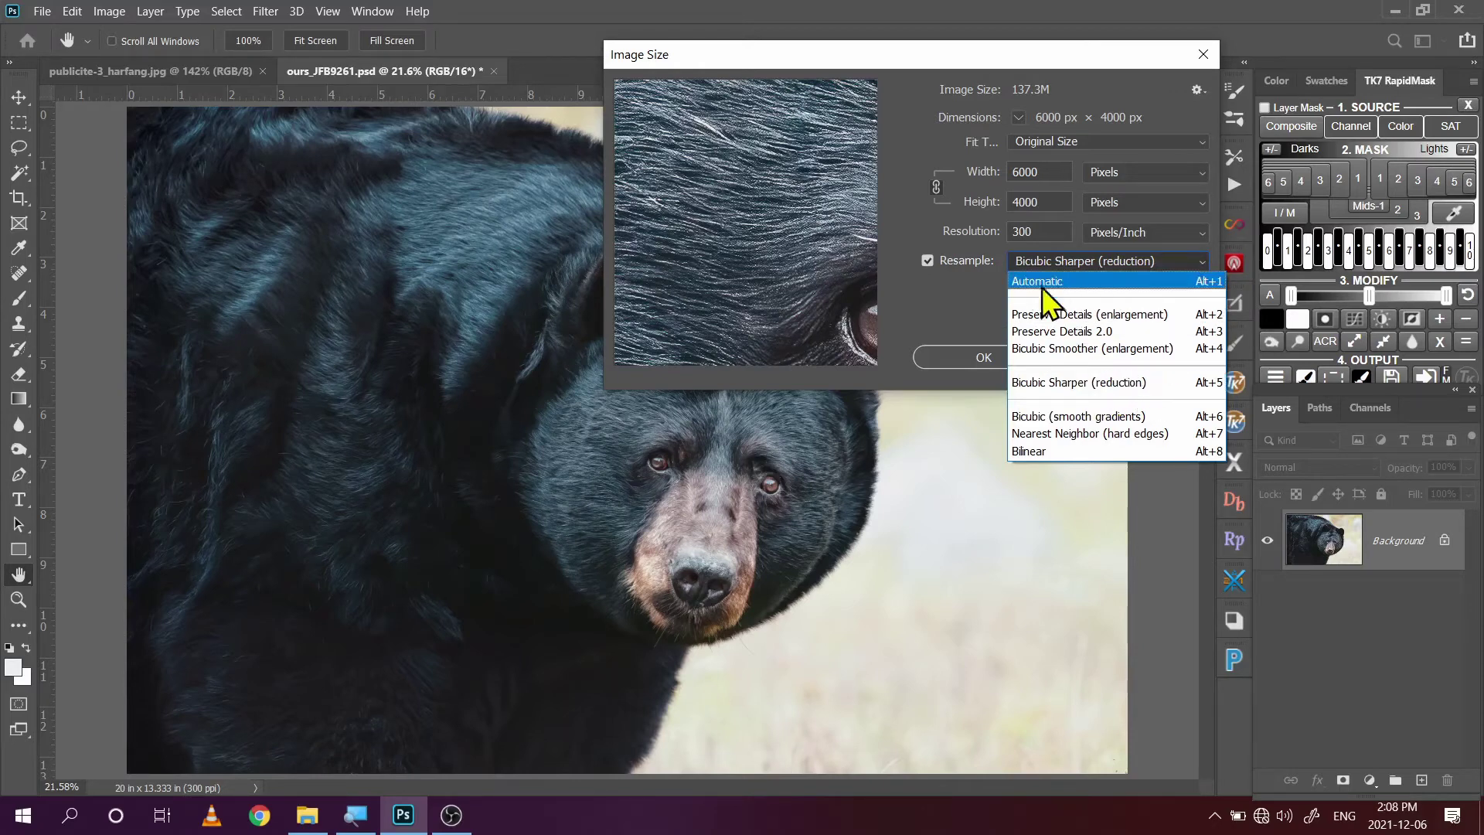
{"action": "left_click", "coordinate": [931, 304]}
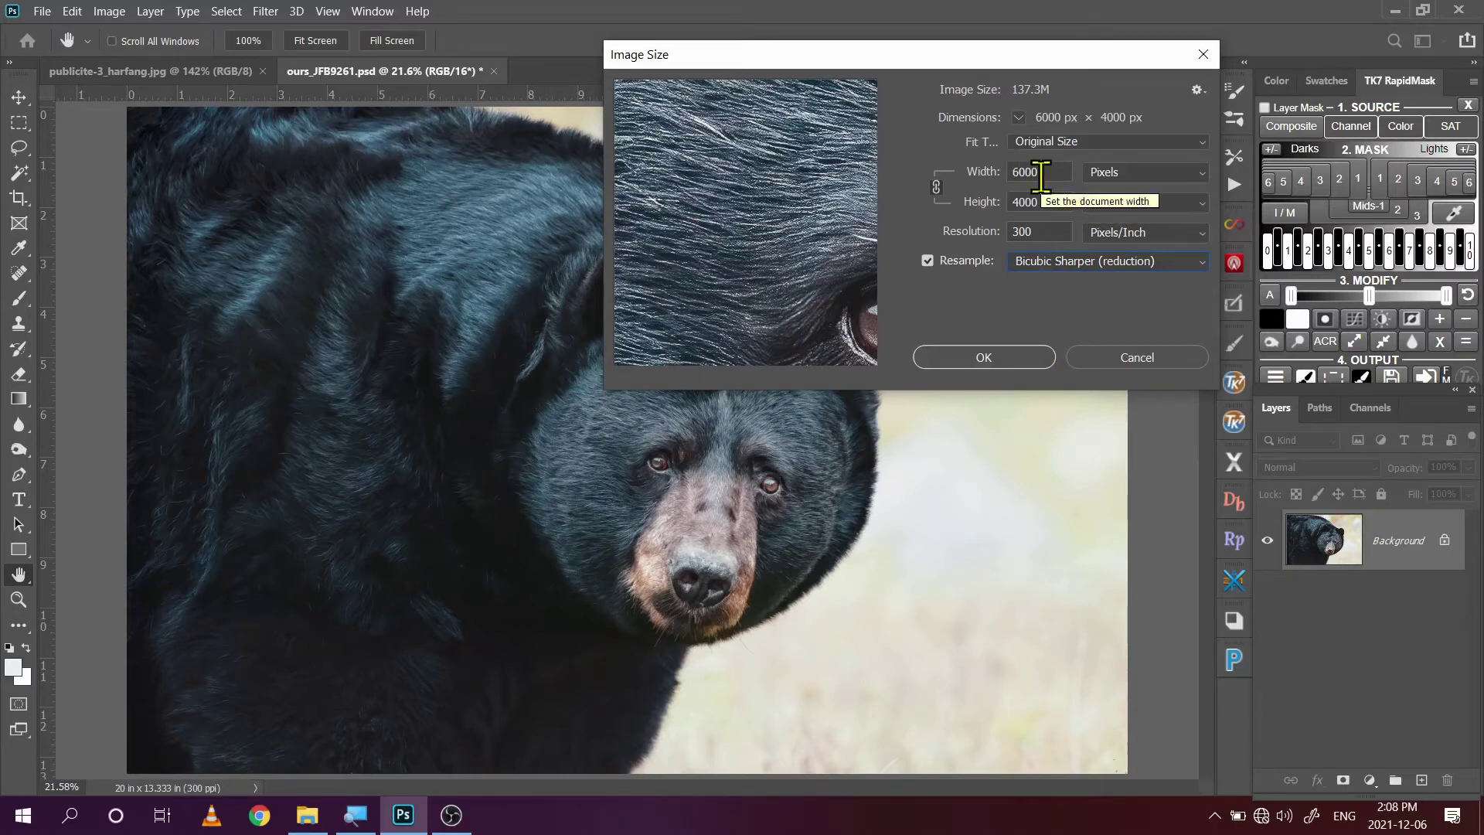
{"action": "left_click", "coordinate": [1152, 363]}
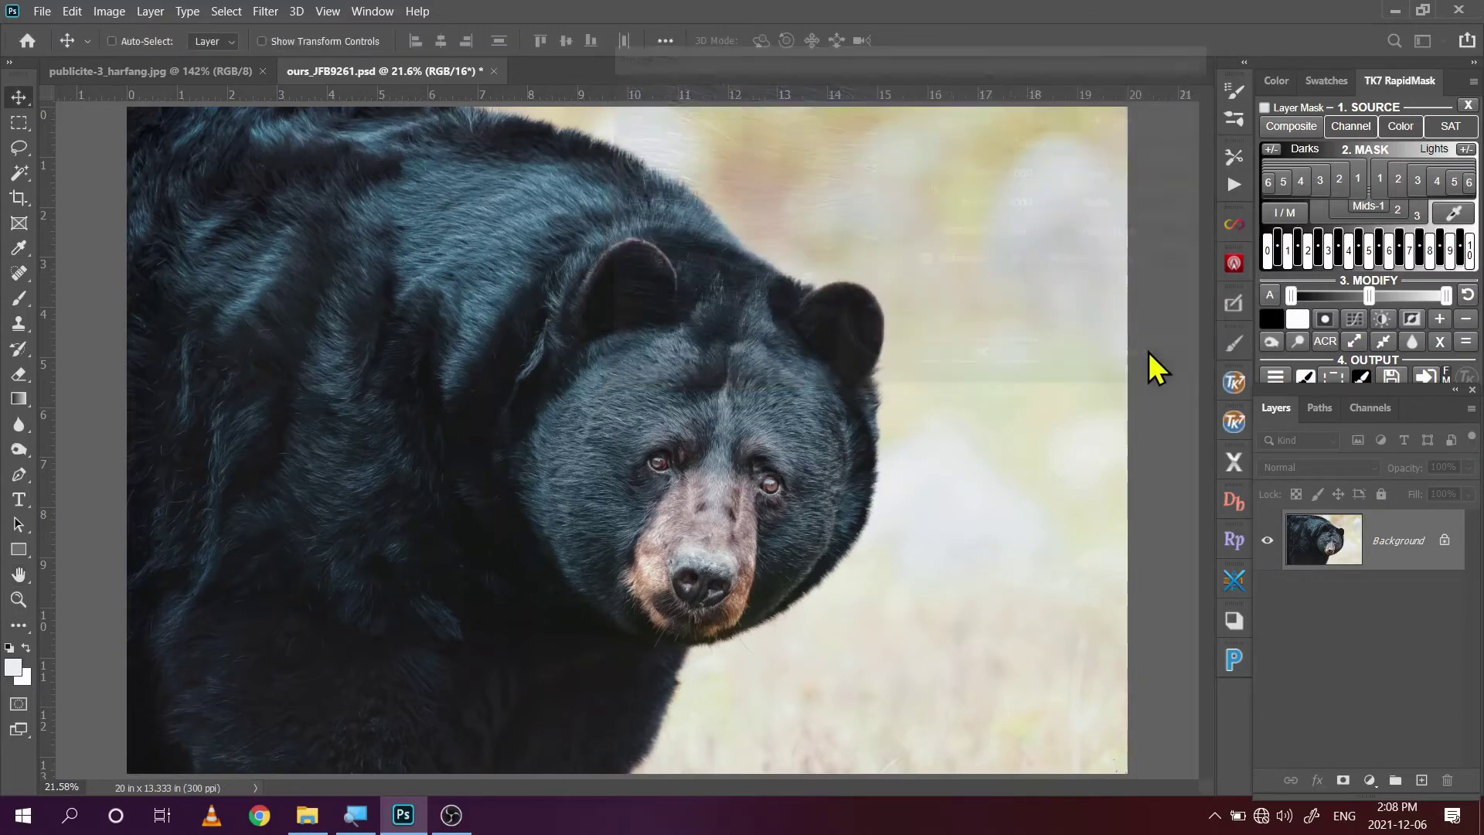
Crop the photo at 3000 x 2400 px, trimming the edges and framing the bear's face along the right-hand thirds line.
{"action": "left_click", "coordinate": [18, 198]}
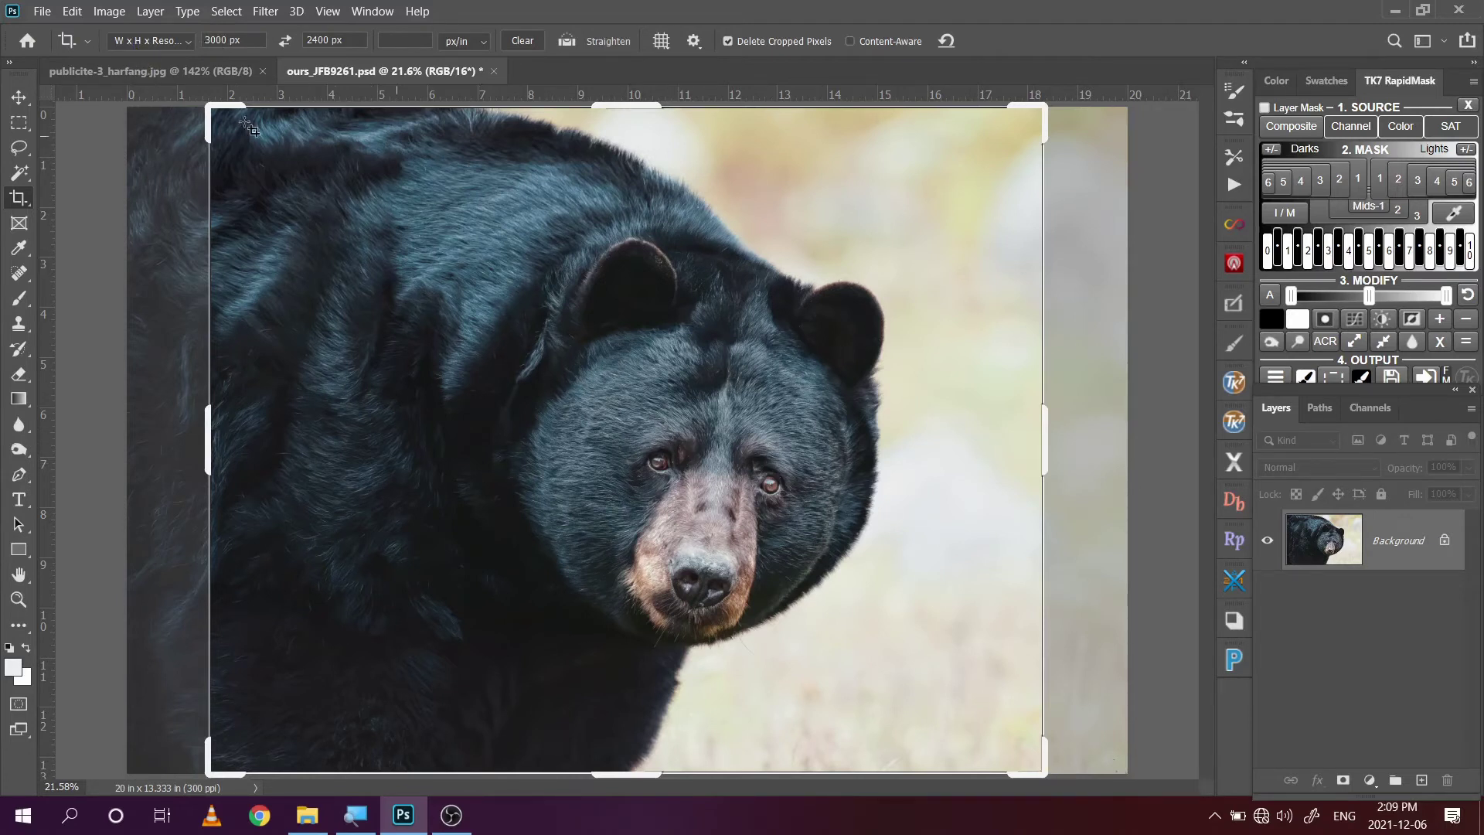
{"action": "left_click_drag", "start_coordinate": [214, 108], "coordinate": [292, 159]}
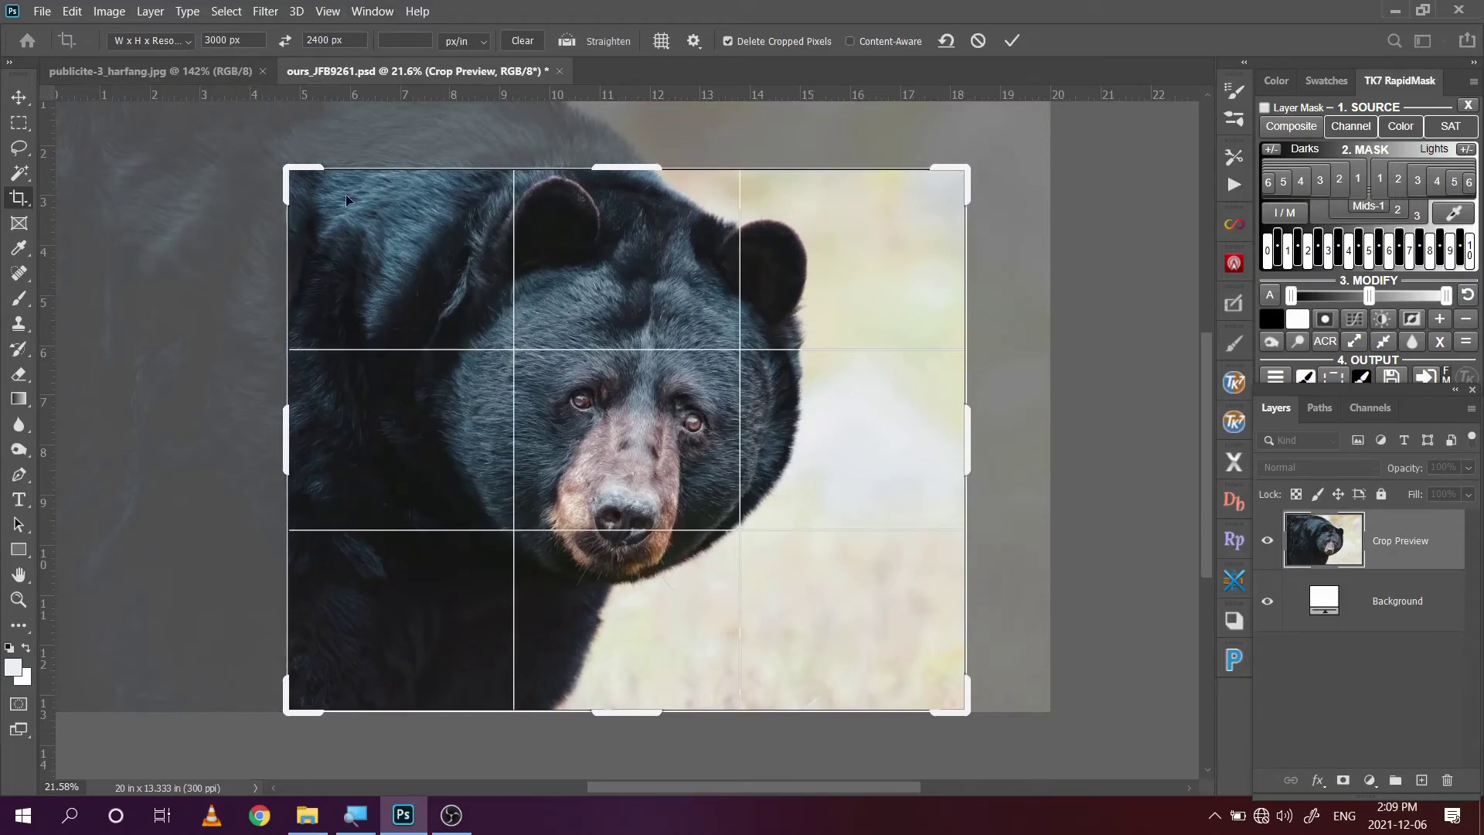
{"action": "left_click_drag", "start_coordinate": [285, 168], "coordinate": [255, 146]}
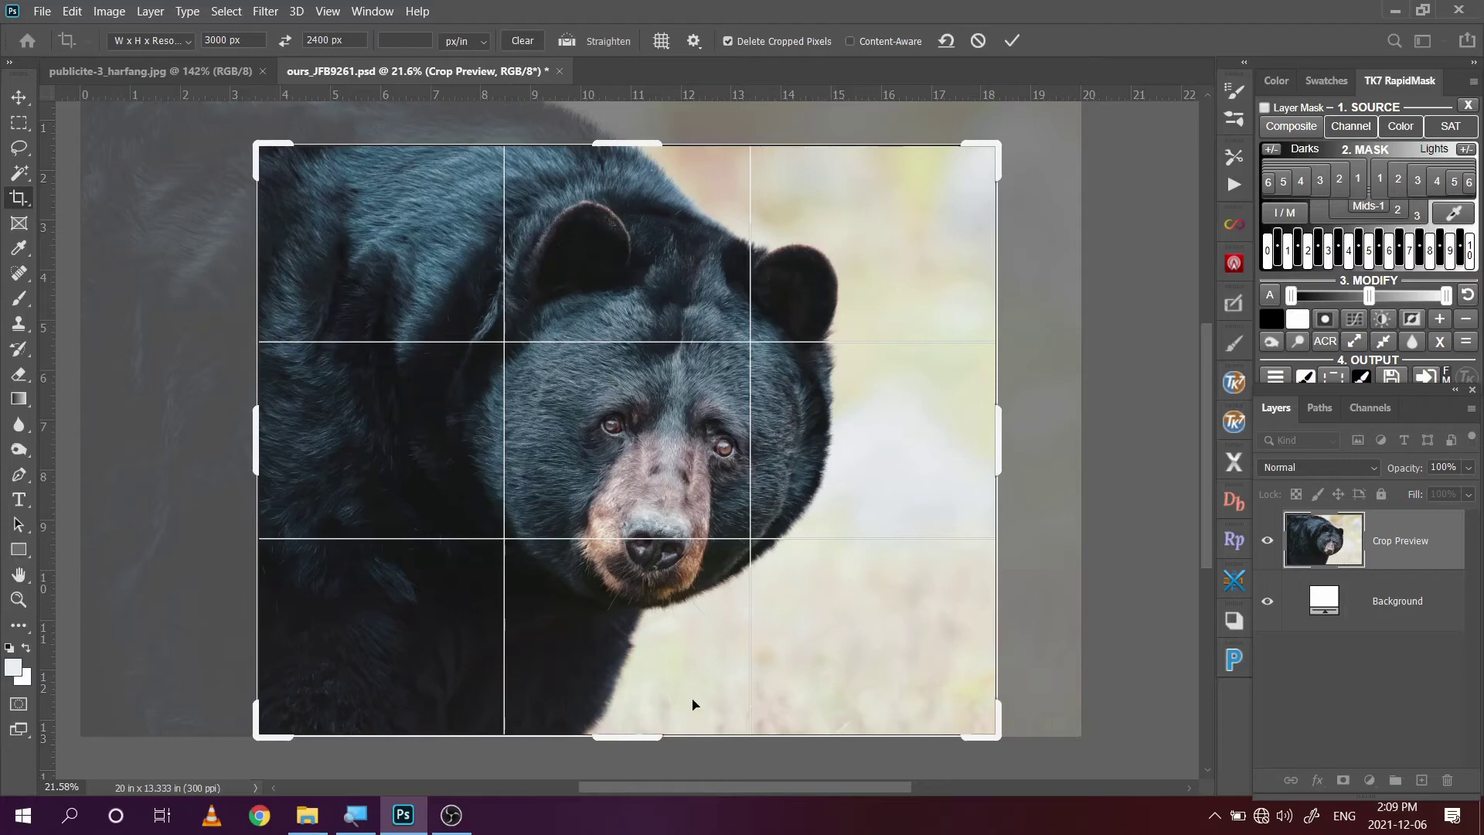
{"action": "left_click_drag", "start_coordinate": [258, 143], "coordinate": [235, 130]}
{"action": "left_click_drag", "start_coordinate": [662, 652], "coordinate": [726, 662]}
{"action": "key", "text": "ctrl+r"}
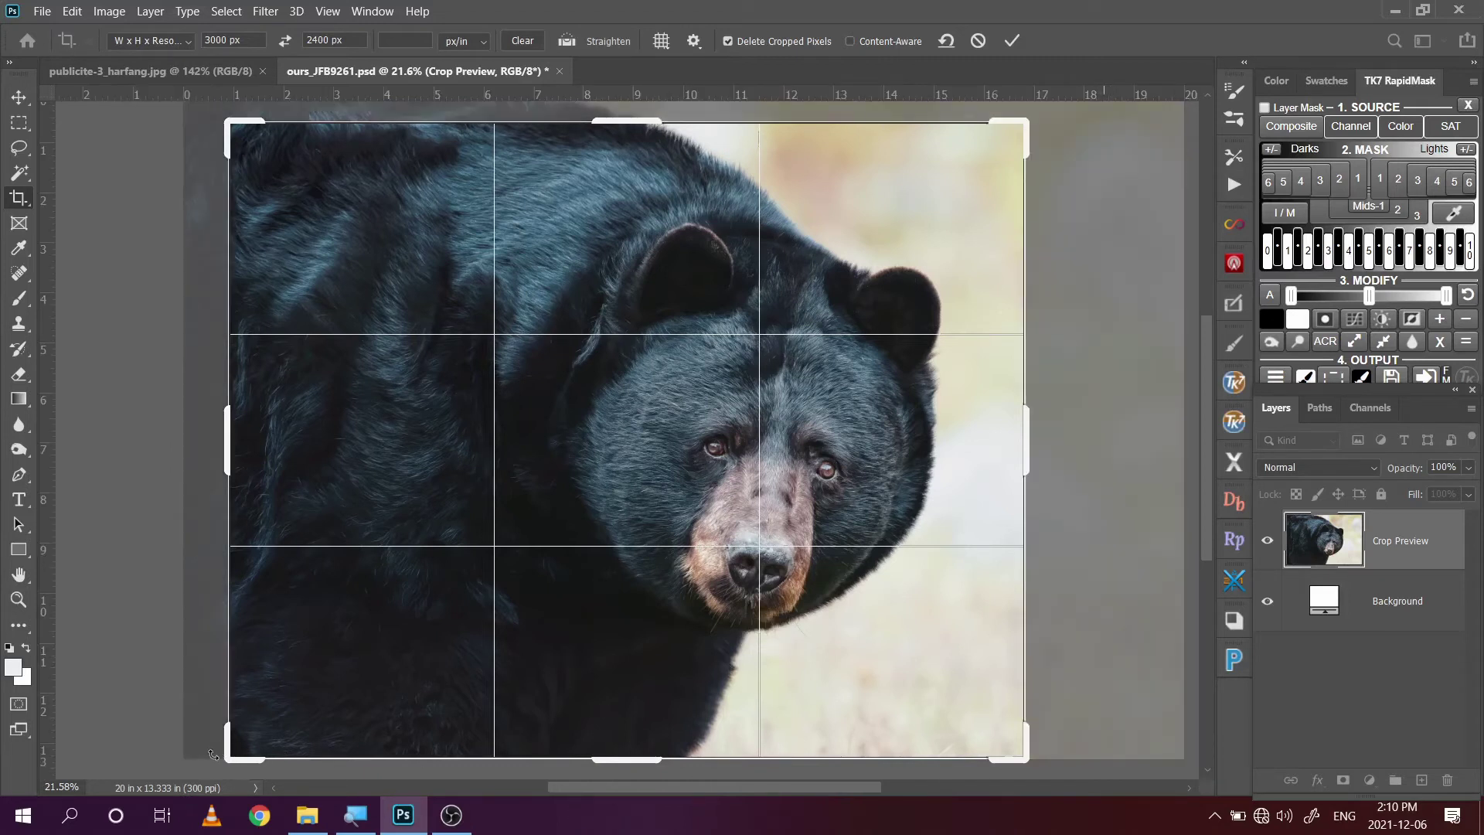
{"action": "mouse_move", "coordinate": [229, 758]}
{"action": "left_mouse_down"}
{"action": "mouse_move", "coordinate": [239, 746]}
{"action": "mouse_move", "coordinate": [226, 753]}
{"action": "left_mouse_up"}
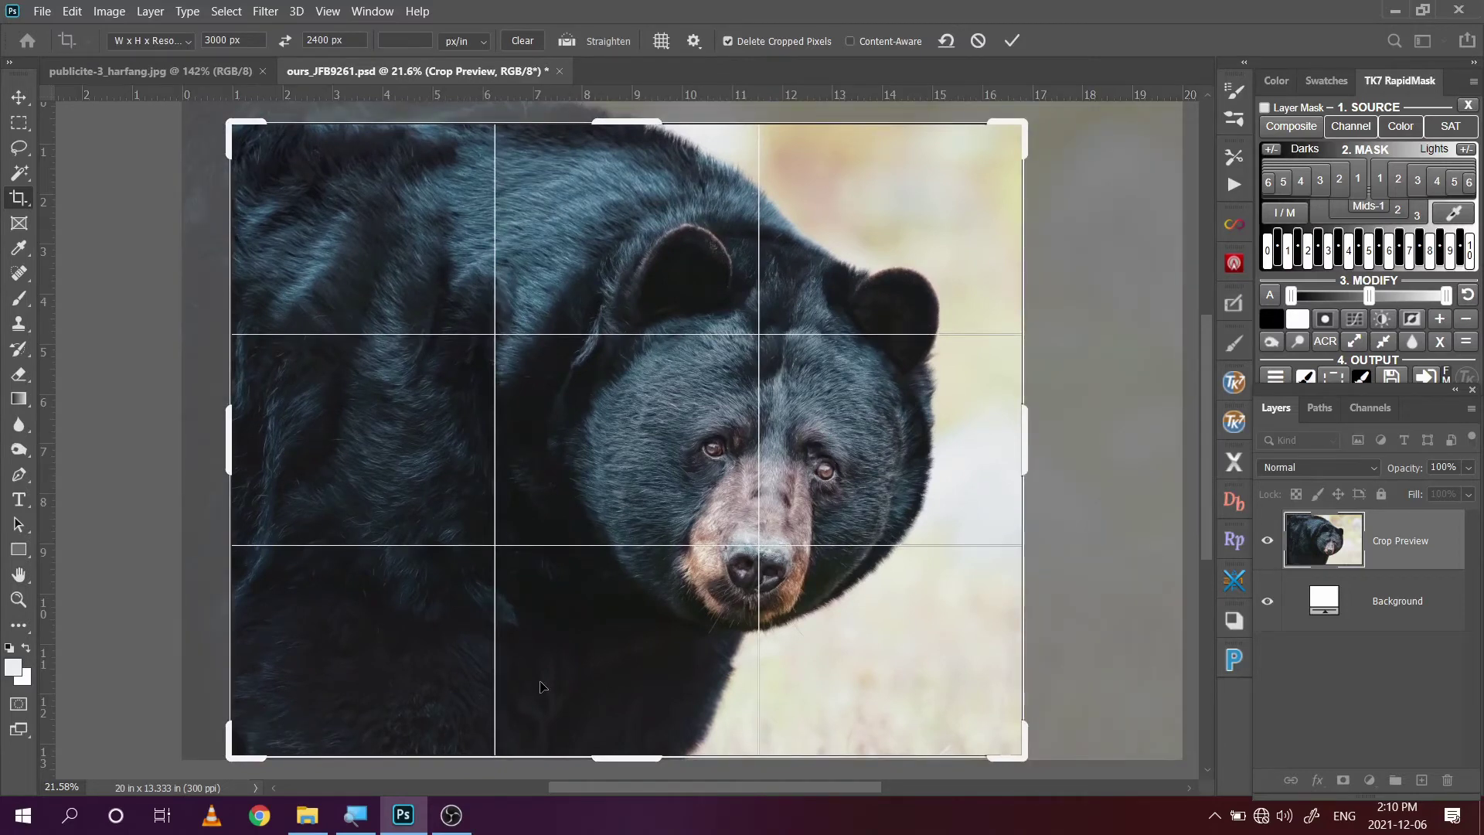
{"action": "key", "text": "Return"}
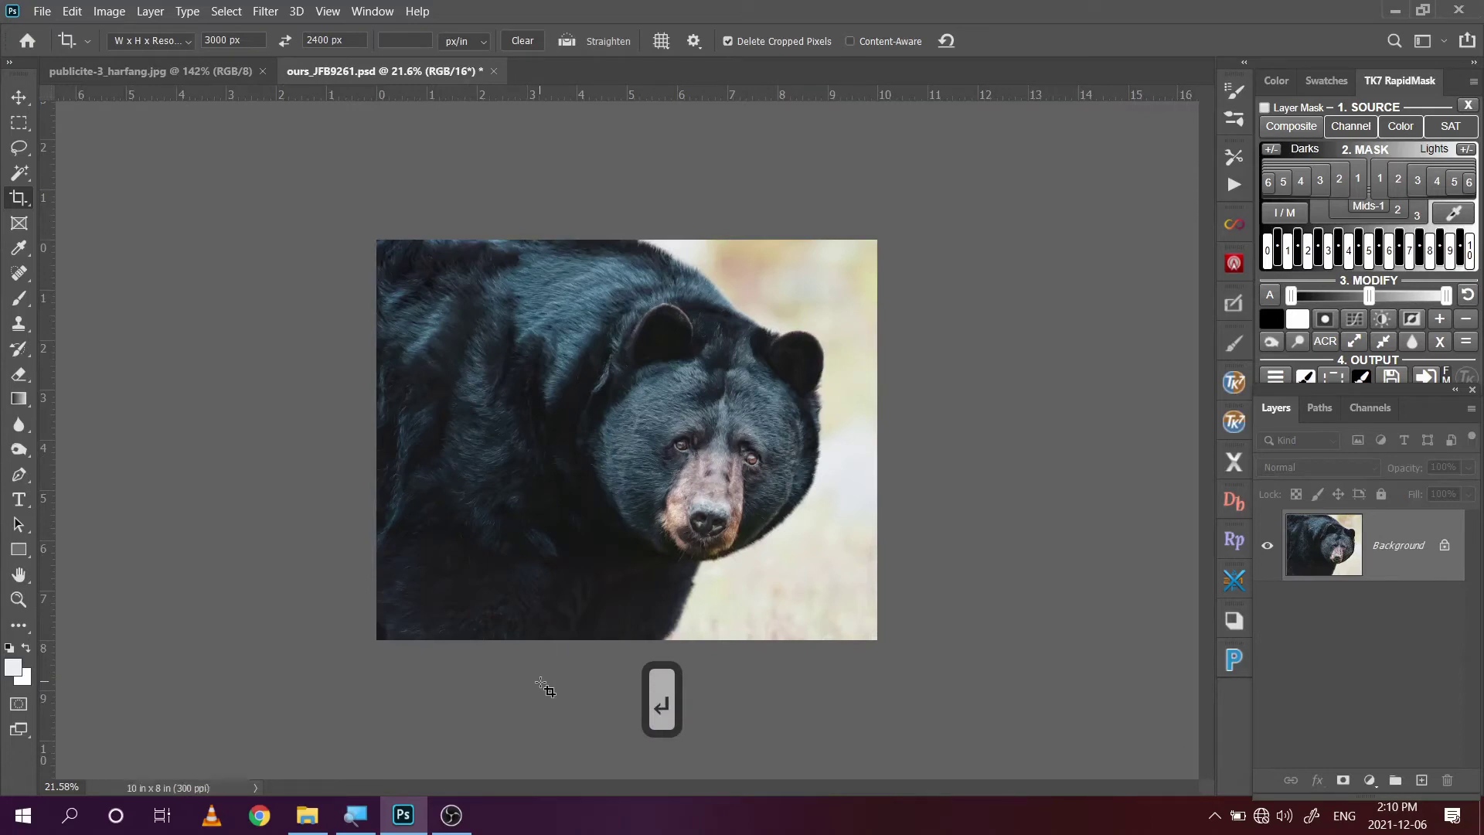
Fit the cropped photo on screen and check its pixel dimensions, resolution and resampling method in Image Size, leaving the settings as they are.
{"action": "left_click", "coordinate": [19, 599]}
{"action": "right_click", "coordinate": [656, 470]}
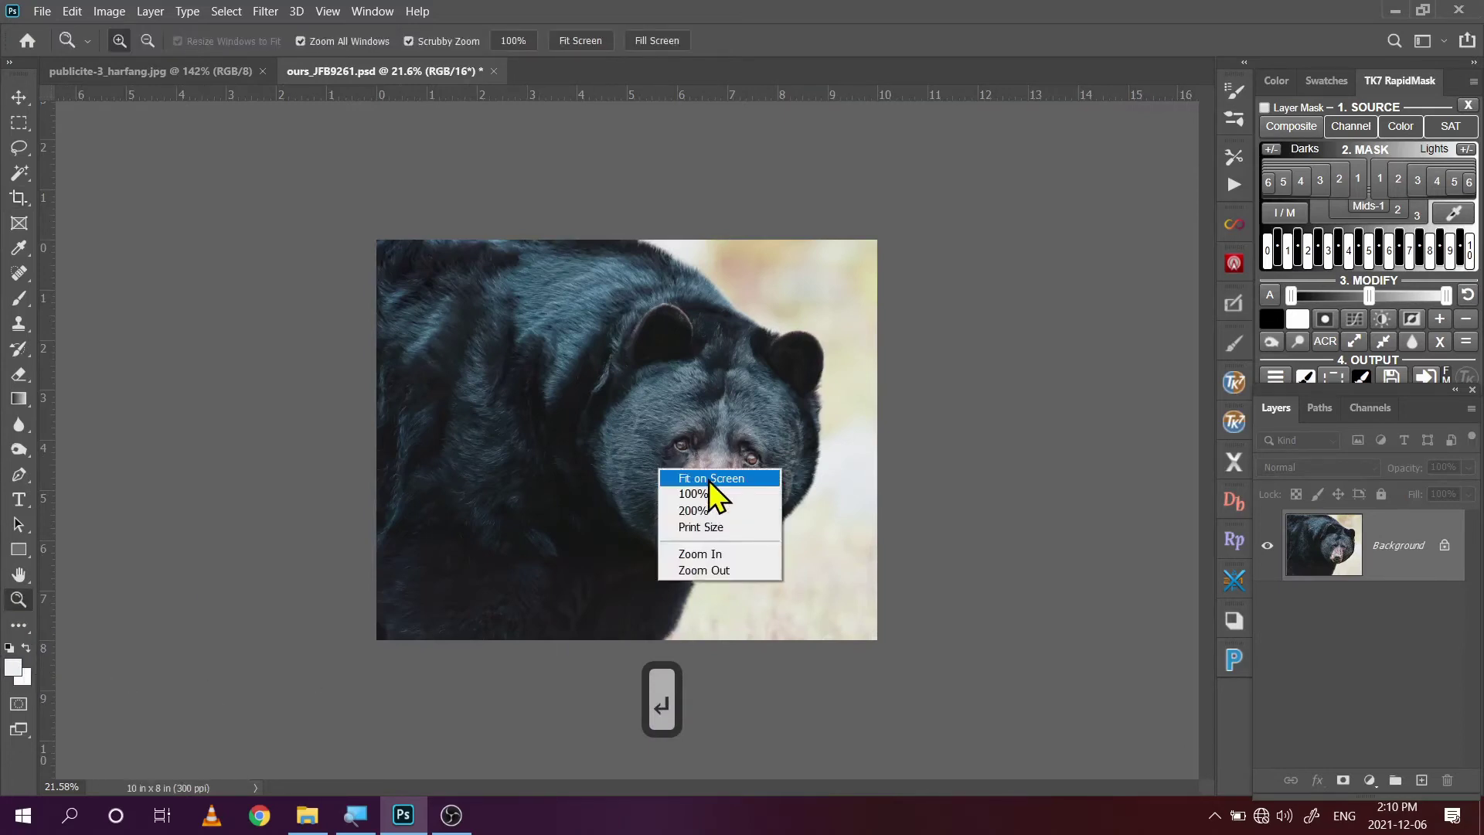
{"action": "left_click", "coordinate": [708, 480]}
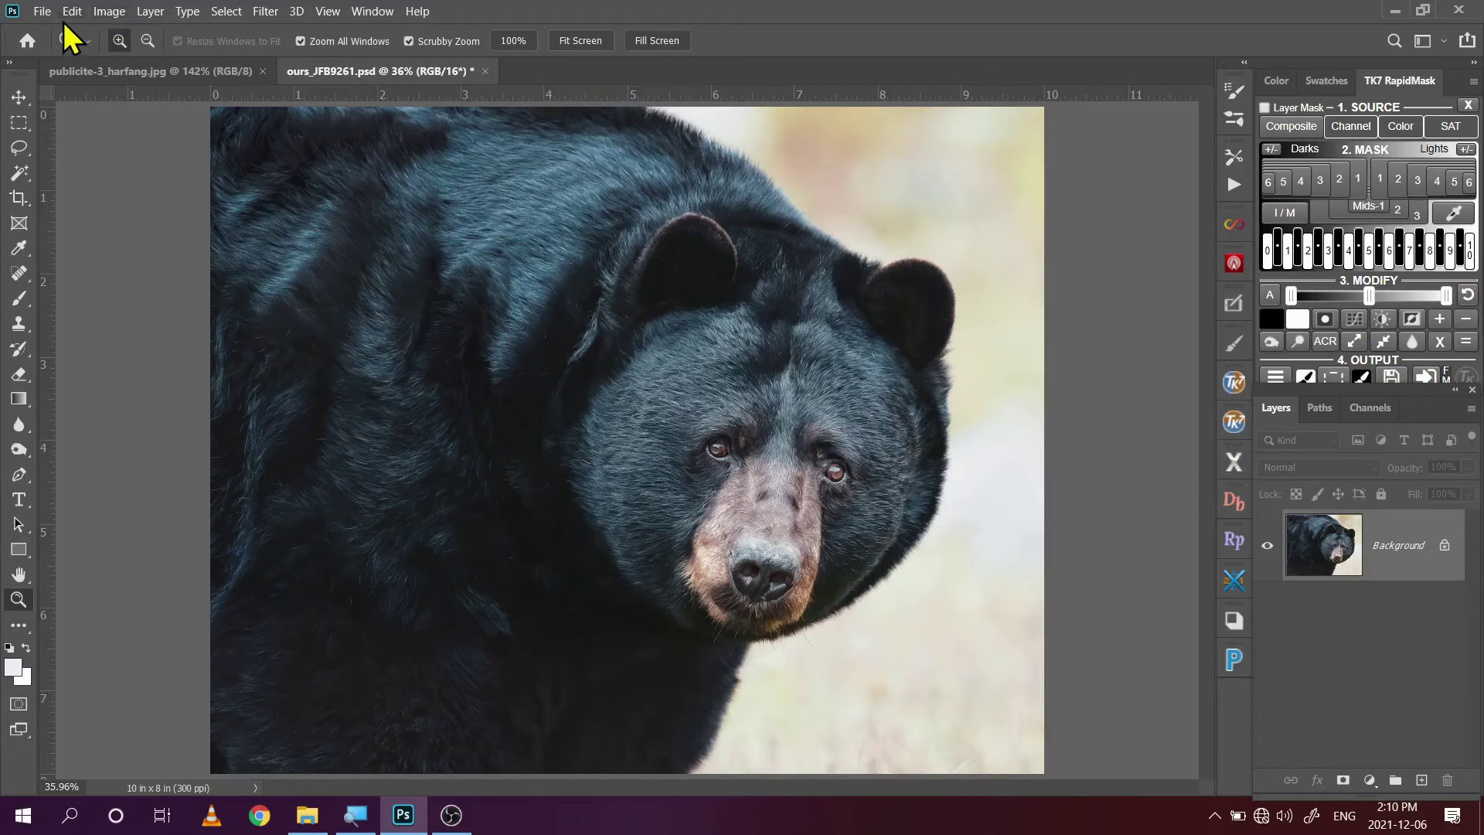
{"action": "left_click", "coordinate": [105, 12]}
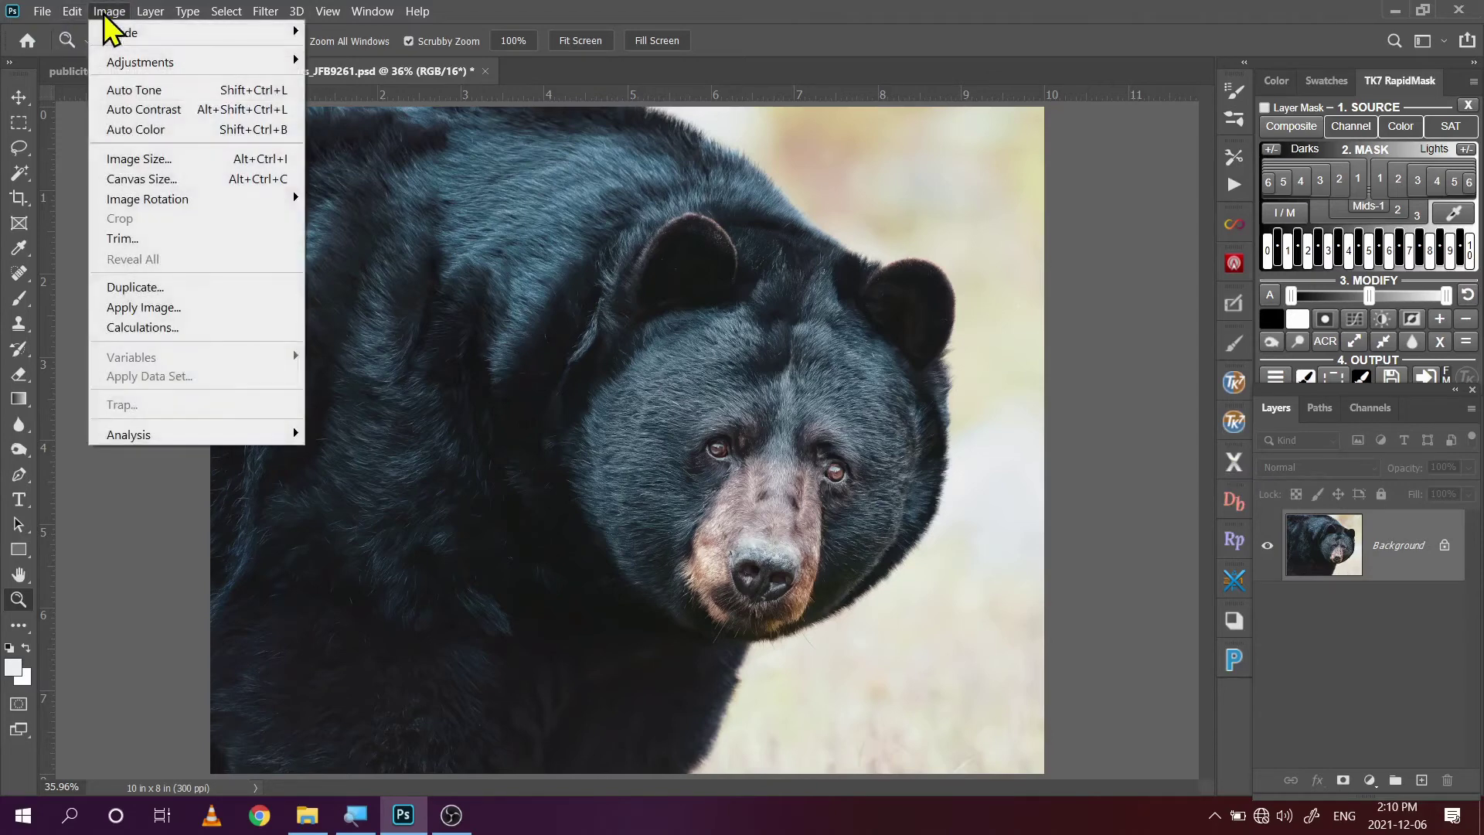
{"action": "left_click", "coordinate": [140, 160]}
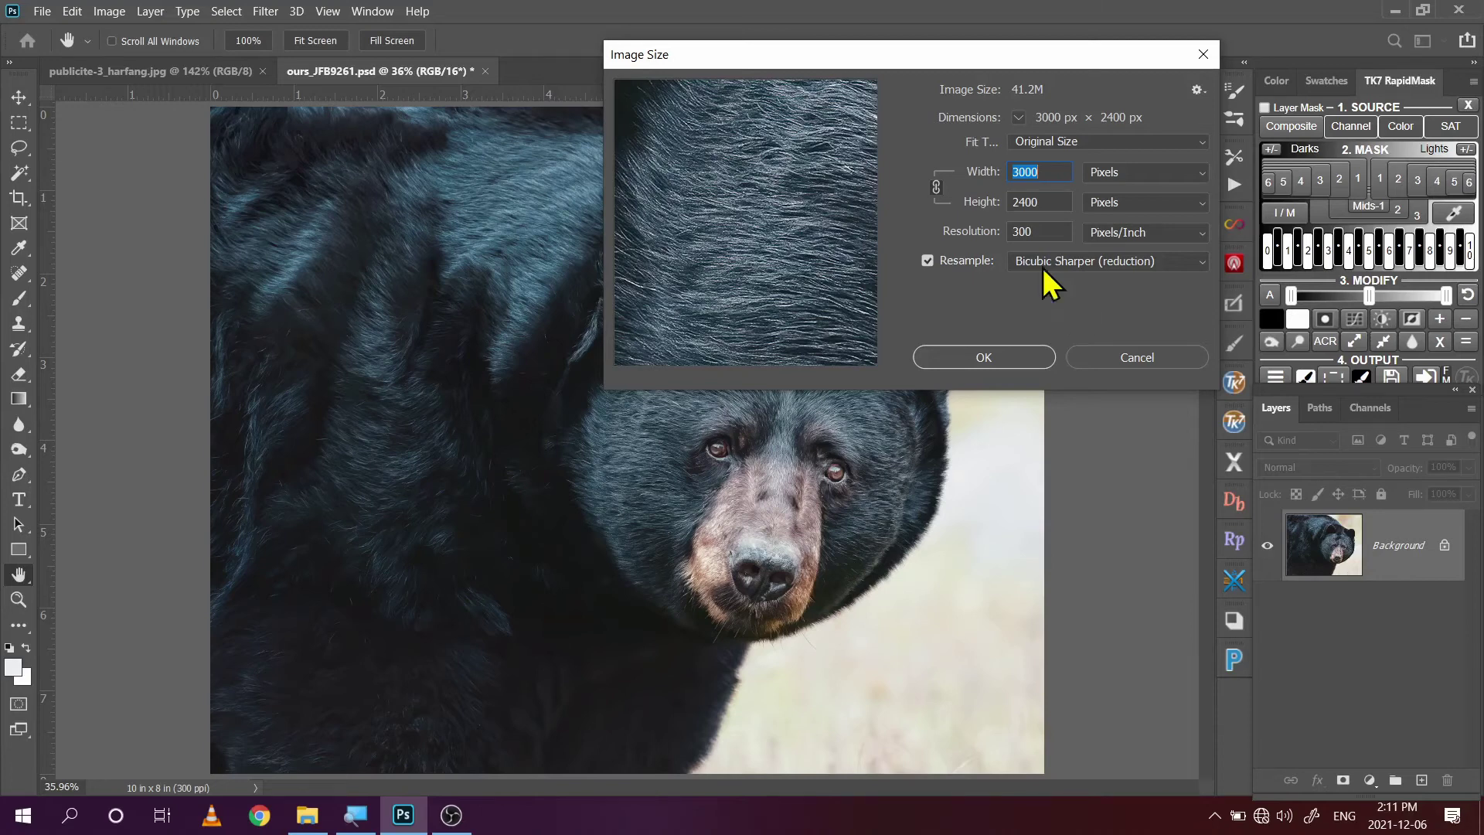
{"action": "left_click", "coordinate": [980, 359]}
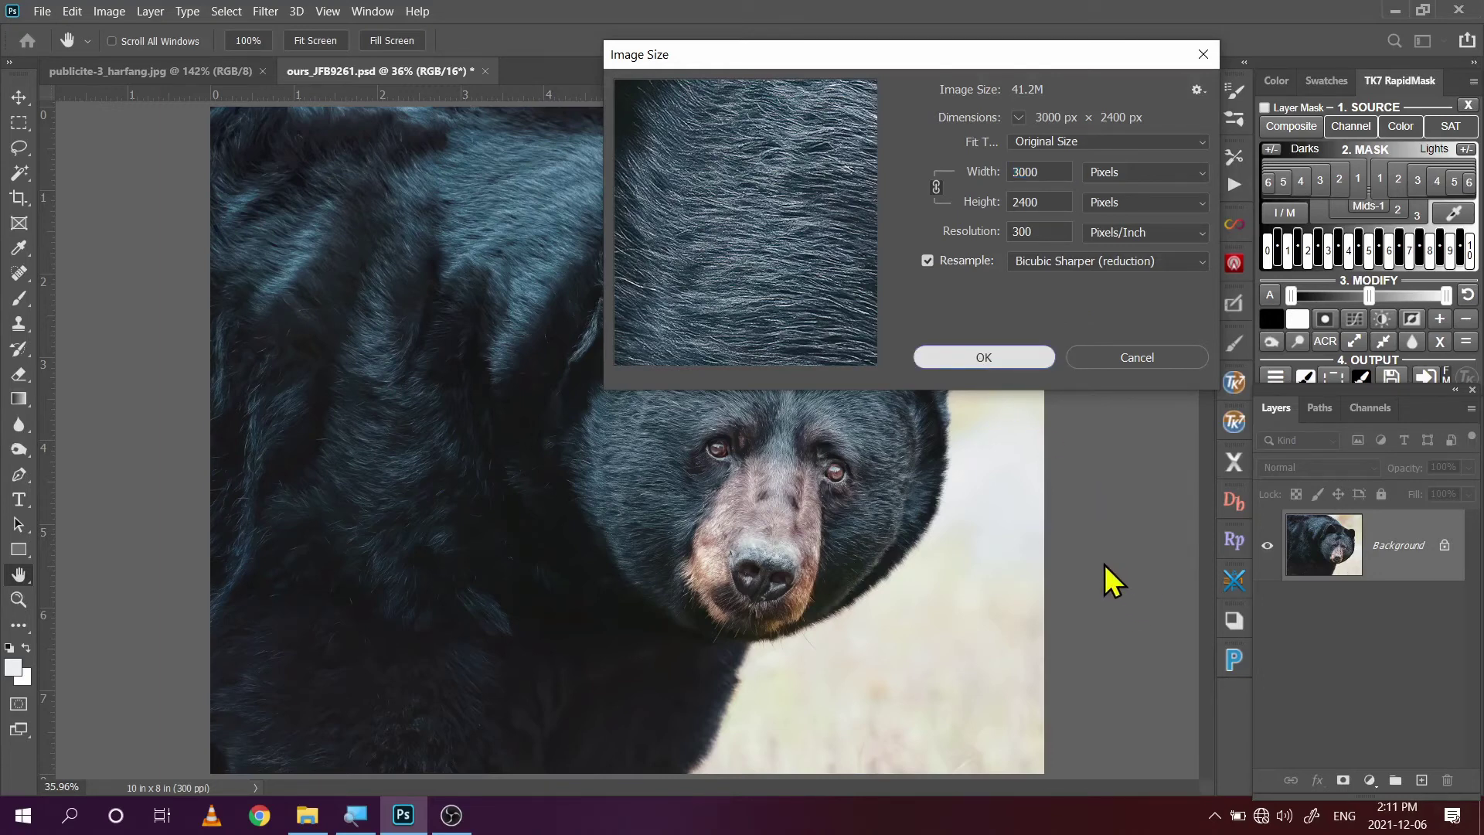
{"action": "key", "text": "z"}
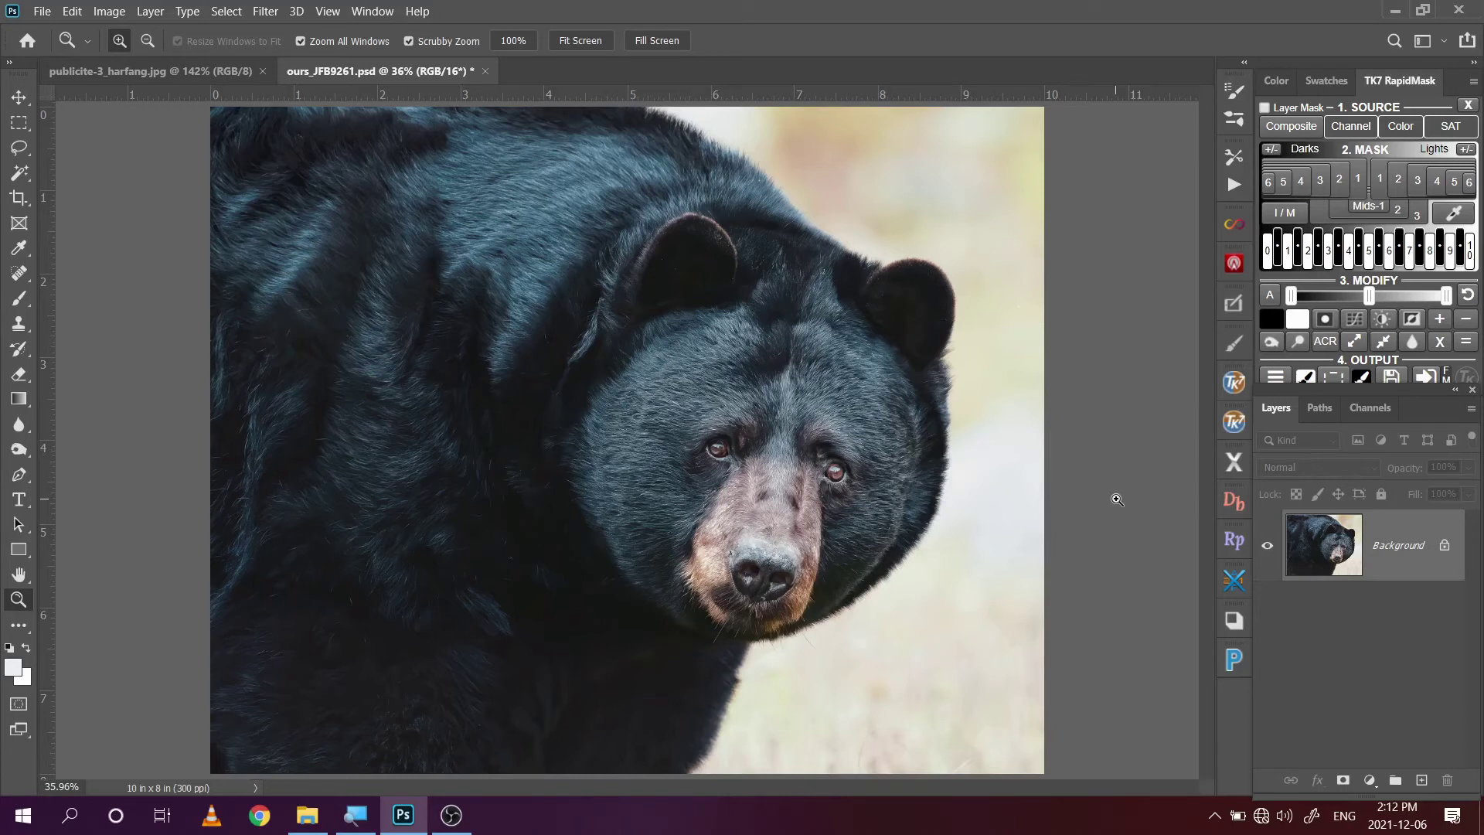
Add a Levels adjustment layer above the bear photo, with Screen blend mode and 9% opacity.
{"action": "left_click", "coordinate": [1370, 781]}
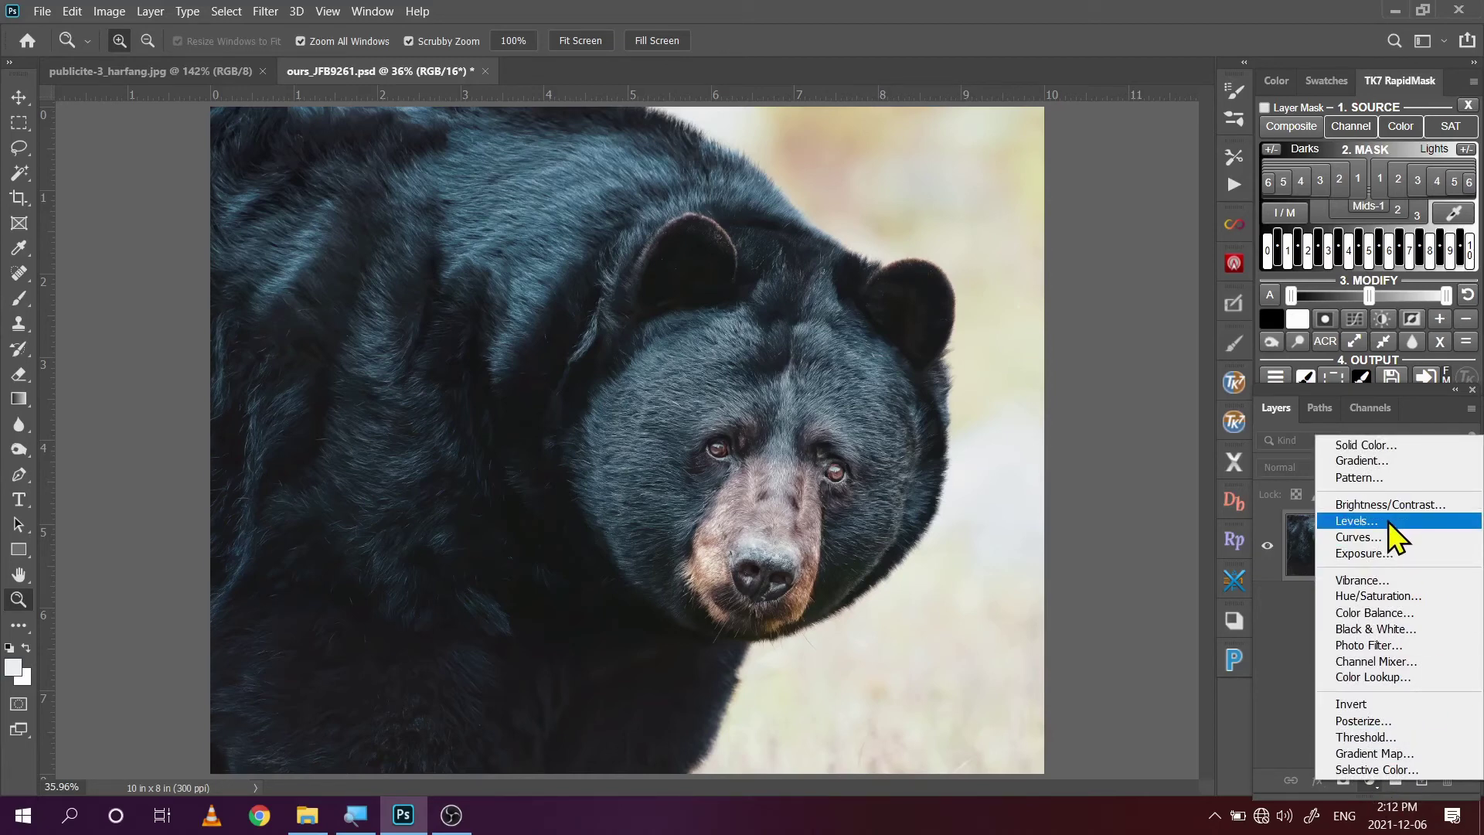
{"action": "left_click", "coordinate": [1354, 521]}
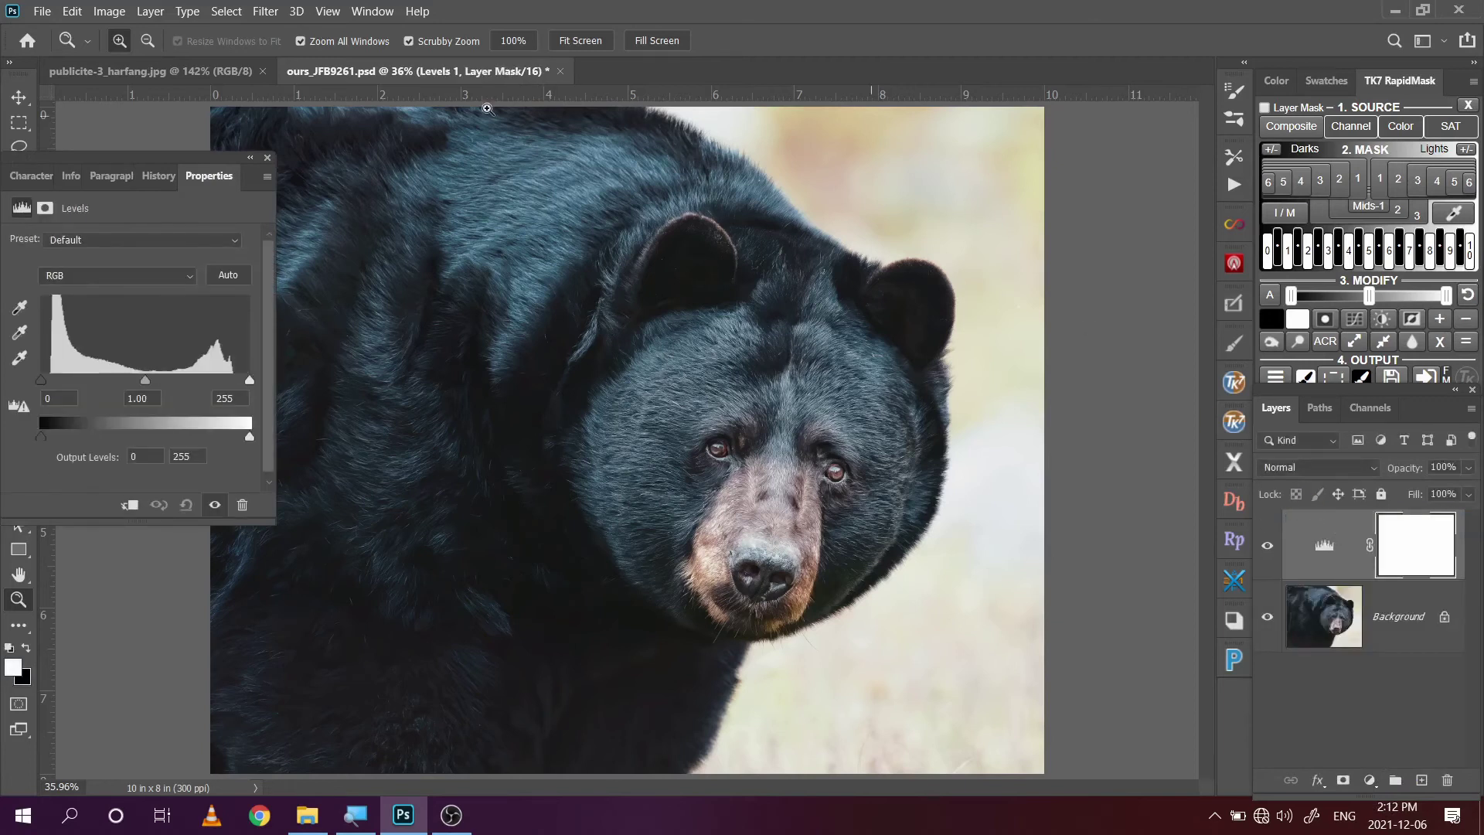
{"action": "left_click", "coordinate": [268, 158]}
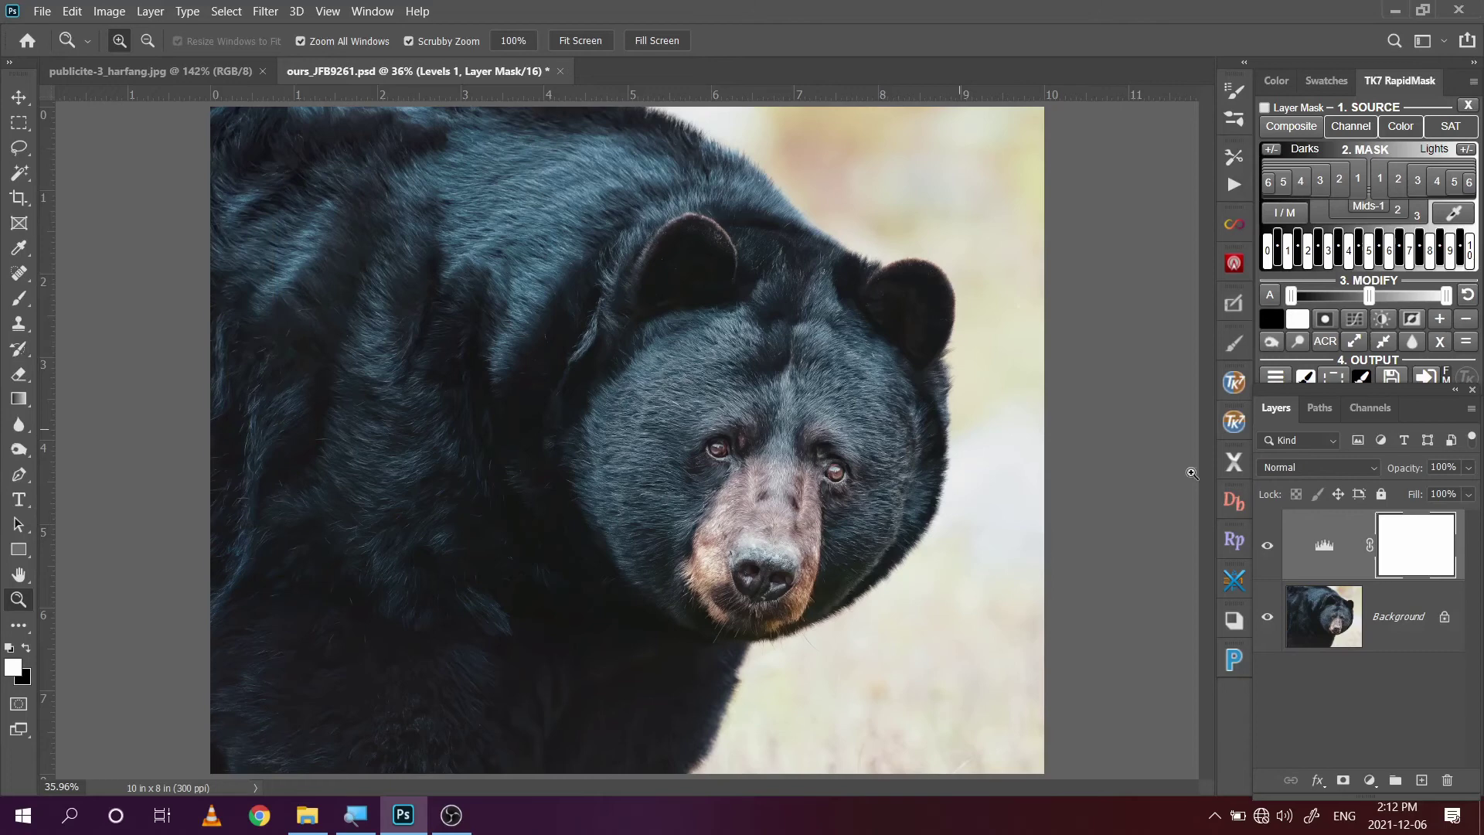
{"action": "left_click", "coordinate": [1376, 467]}
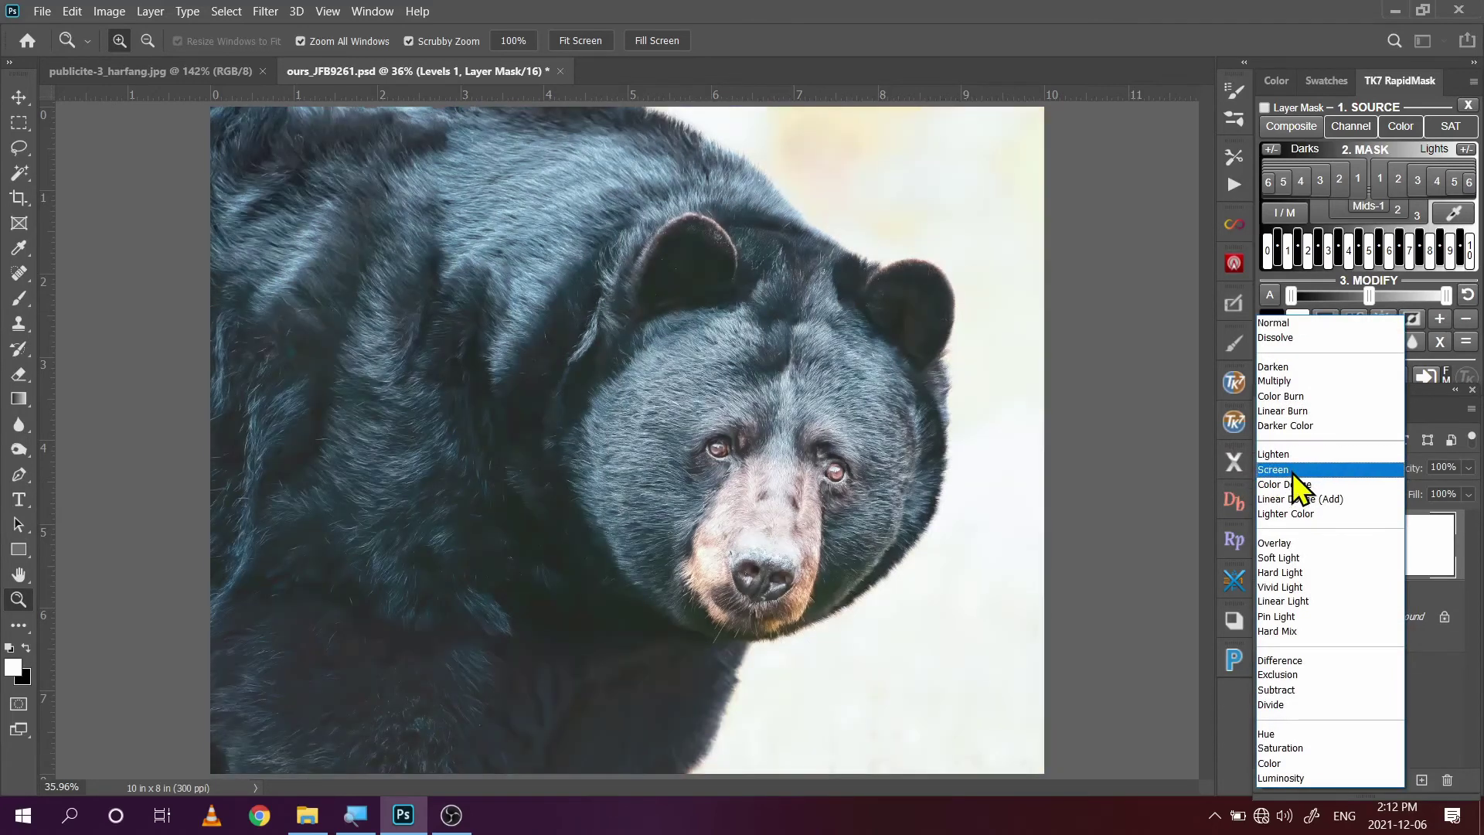
{"action": "left_click", "coordinate": [1298, 478]}
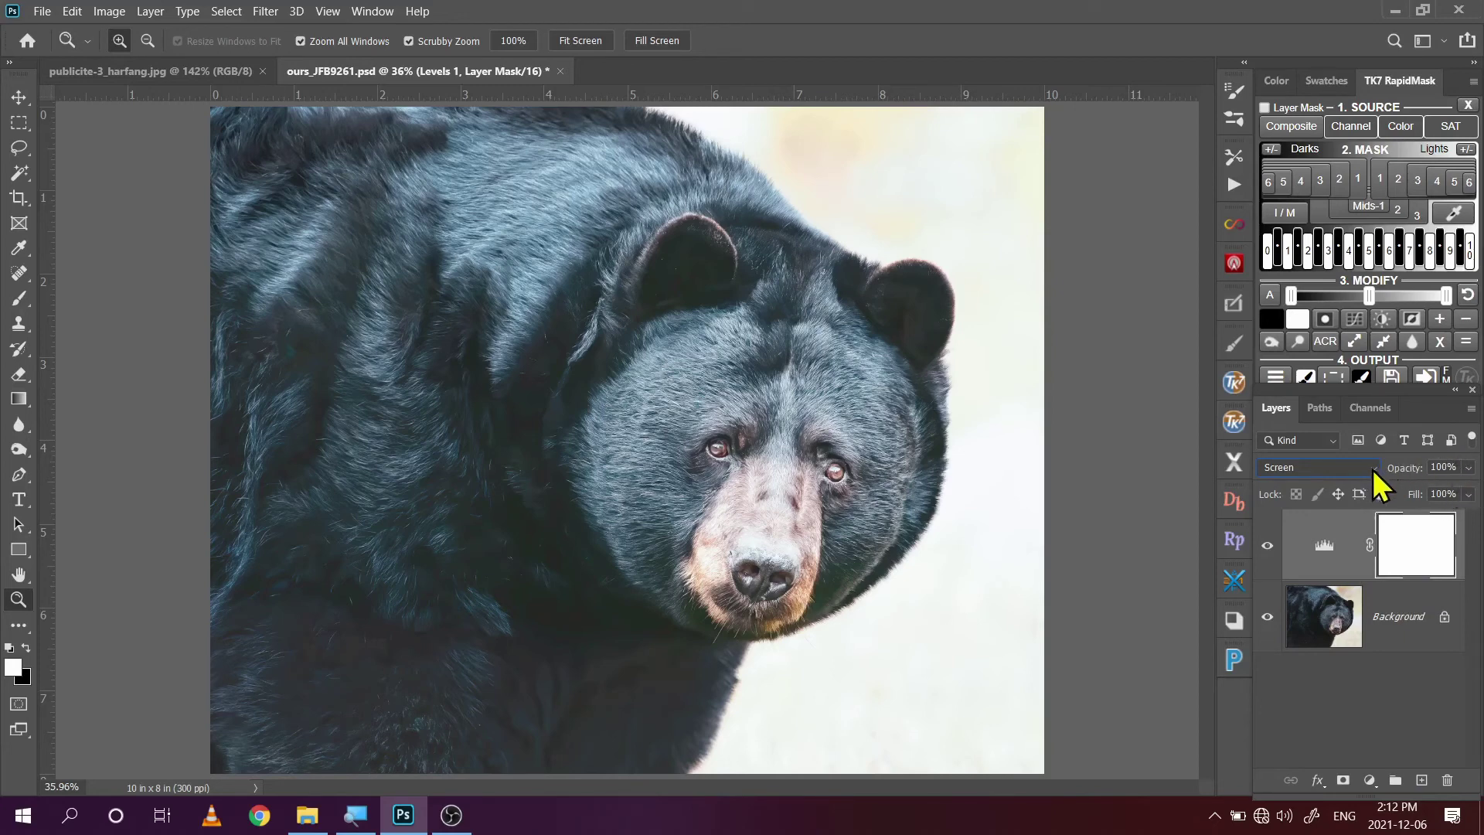
{"action": "left_click", "coordinate": [1469, 468]}
{"action": "left_click_drag", "start_coordinate": [1470, 490], "coordinate": [1384, 490]}
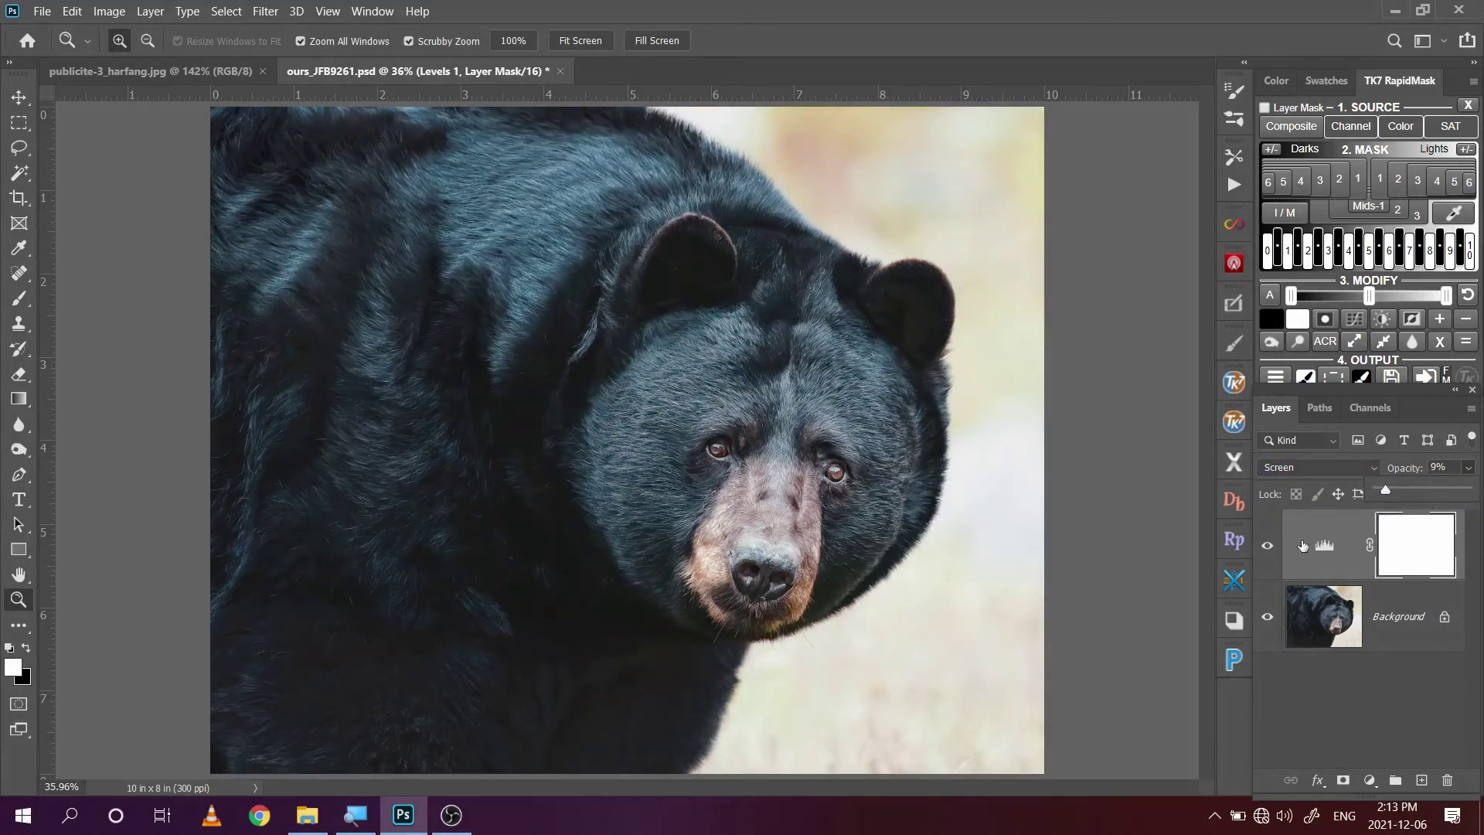
Compare the bear photo with and without the Levels adjustment, leaving the adjustment layer visible.
{"action": "left_click", "coordinate": [1268, 548]}
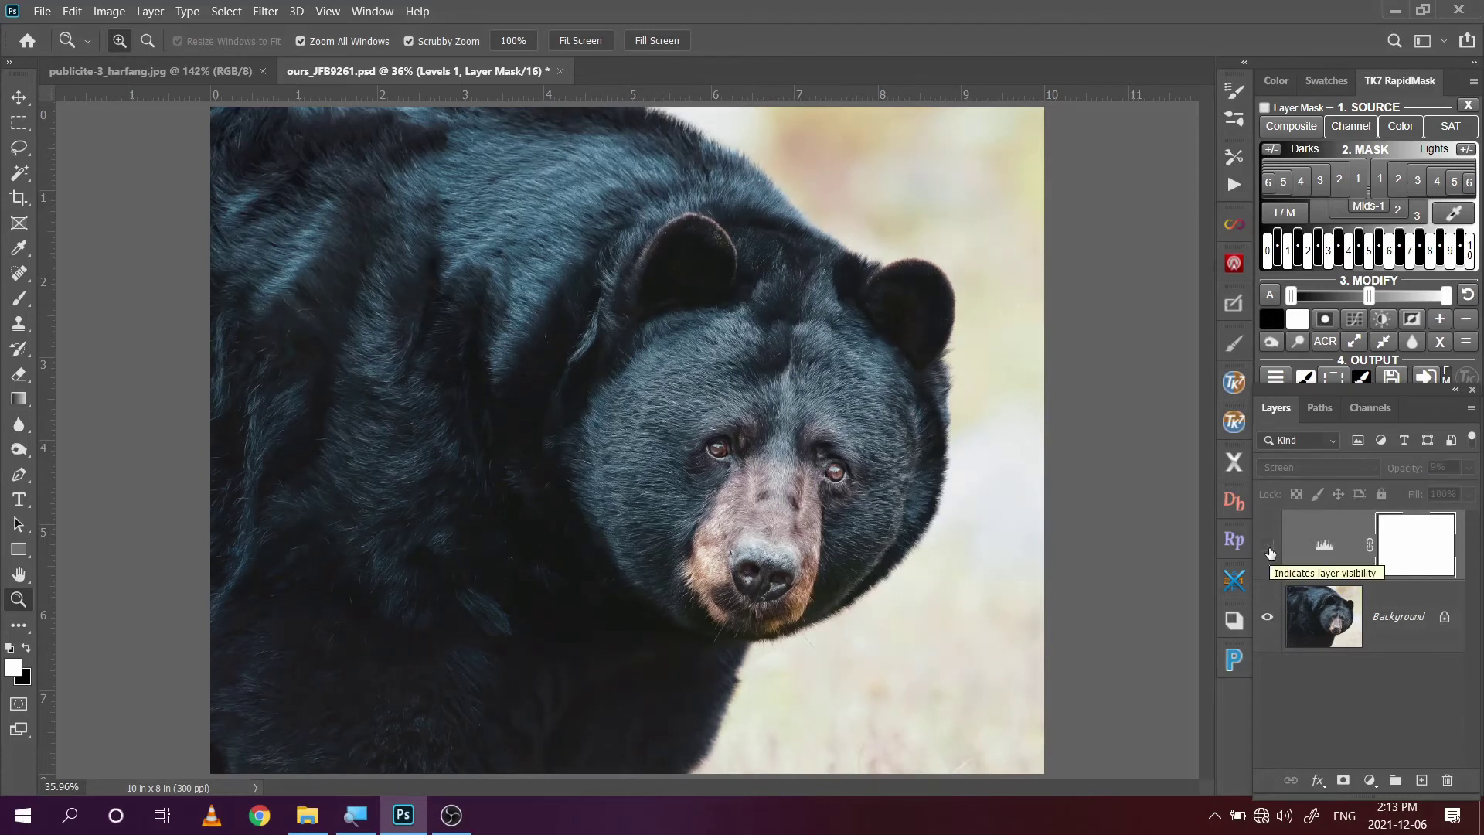
{"action": "left_click", "coordinate": [1268, 548]}
{"action": "left_click", "coordinate": [1268, 548]}
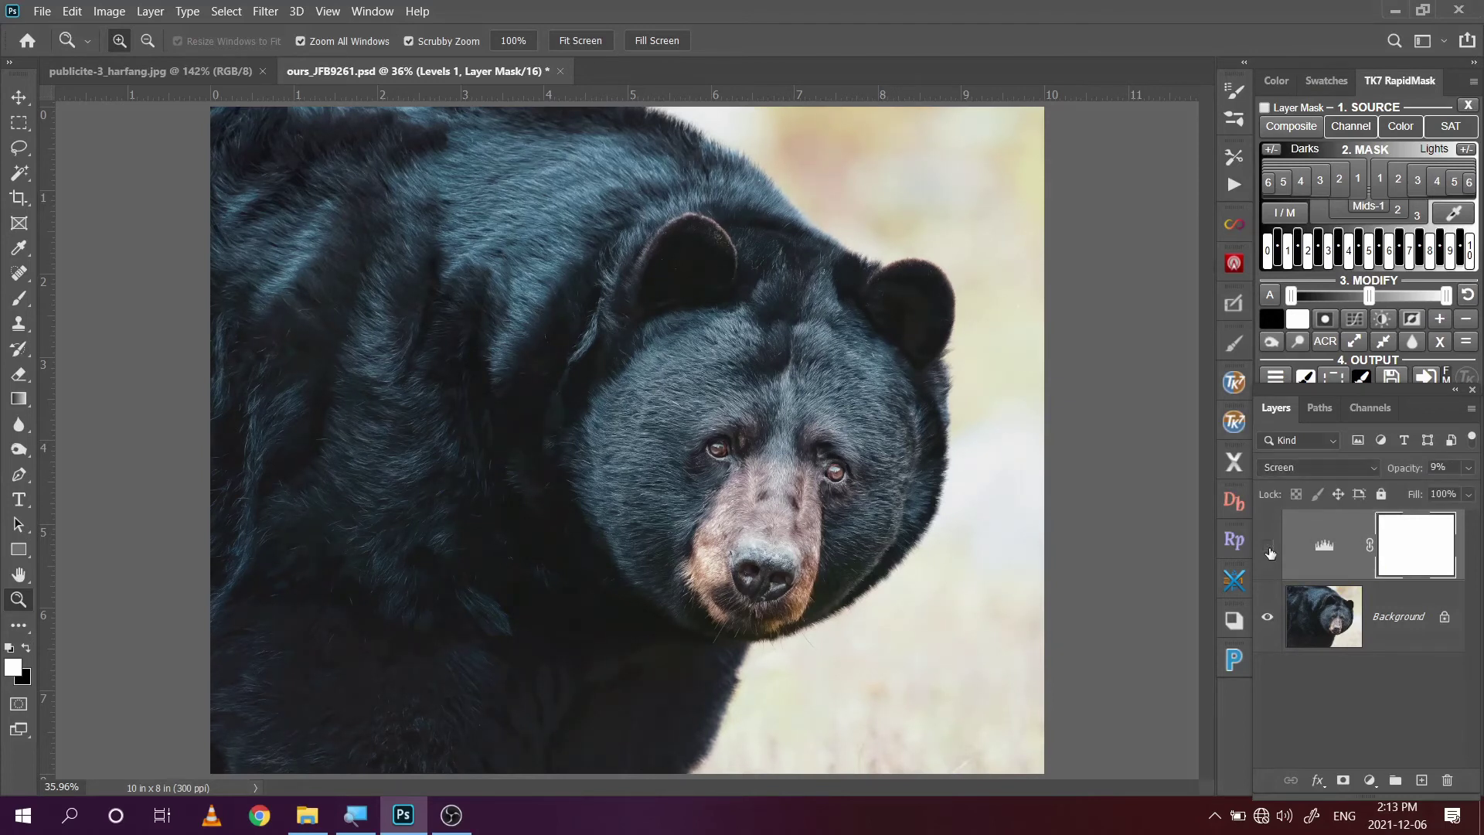
{"action": "left_click", "coordinate": [1268, 549]}
Stamp all visible layers into a new layer on top and flatten the image to a single background.
{"action": "key", "text": "ctrl+alt+shift+e"}
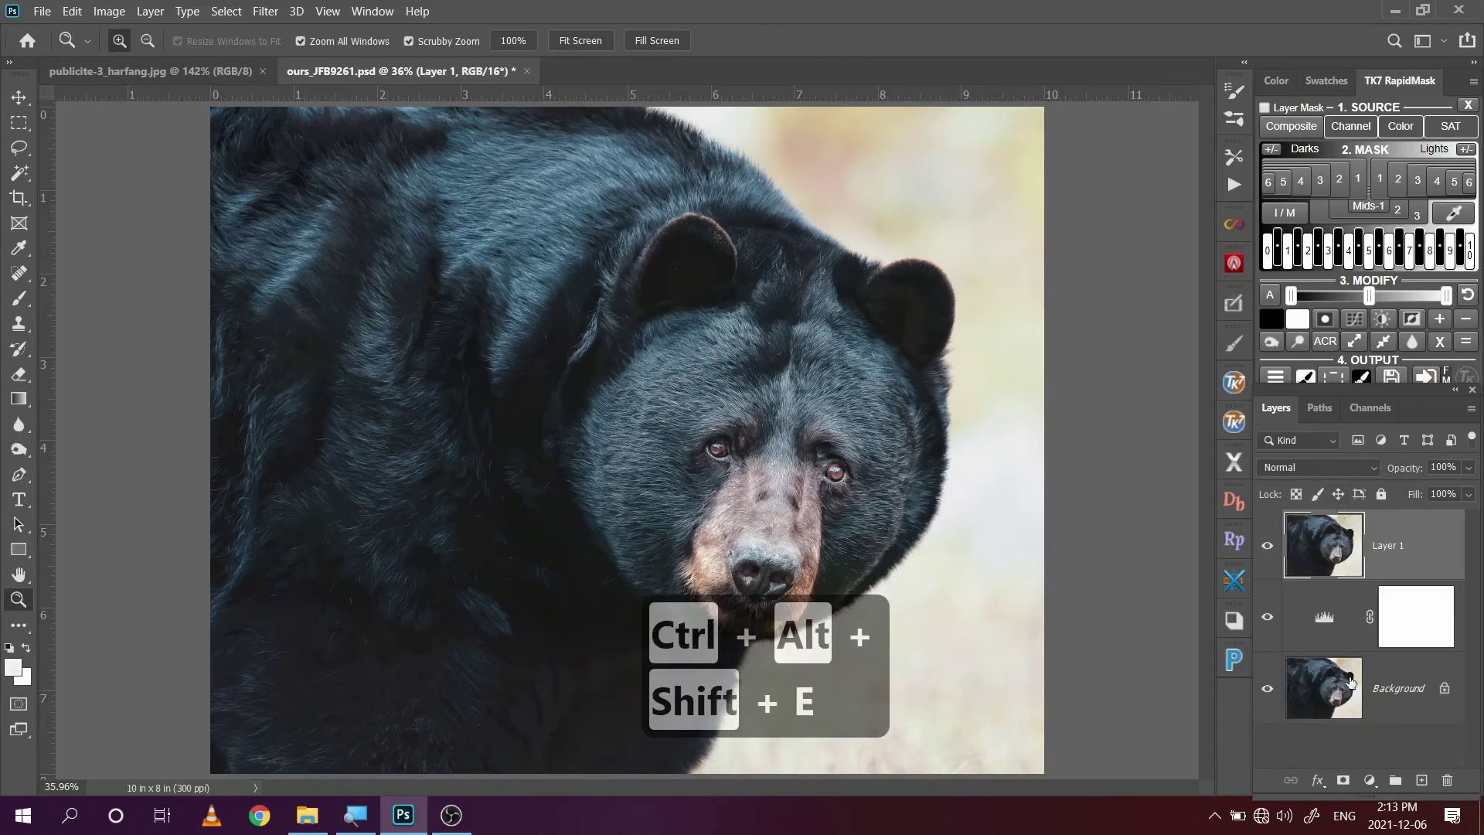
{"action": "left_click", "coordinate": [1472, 409]}
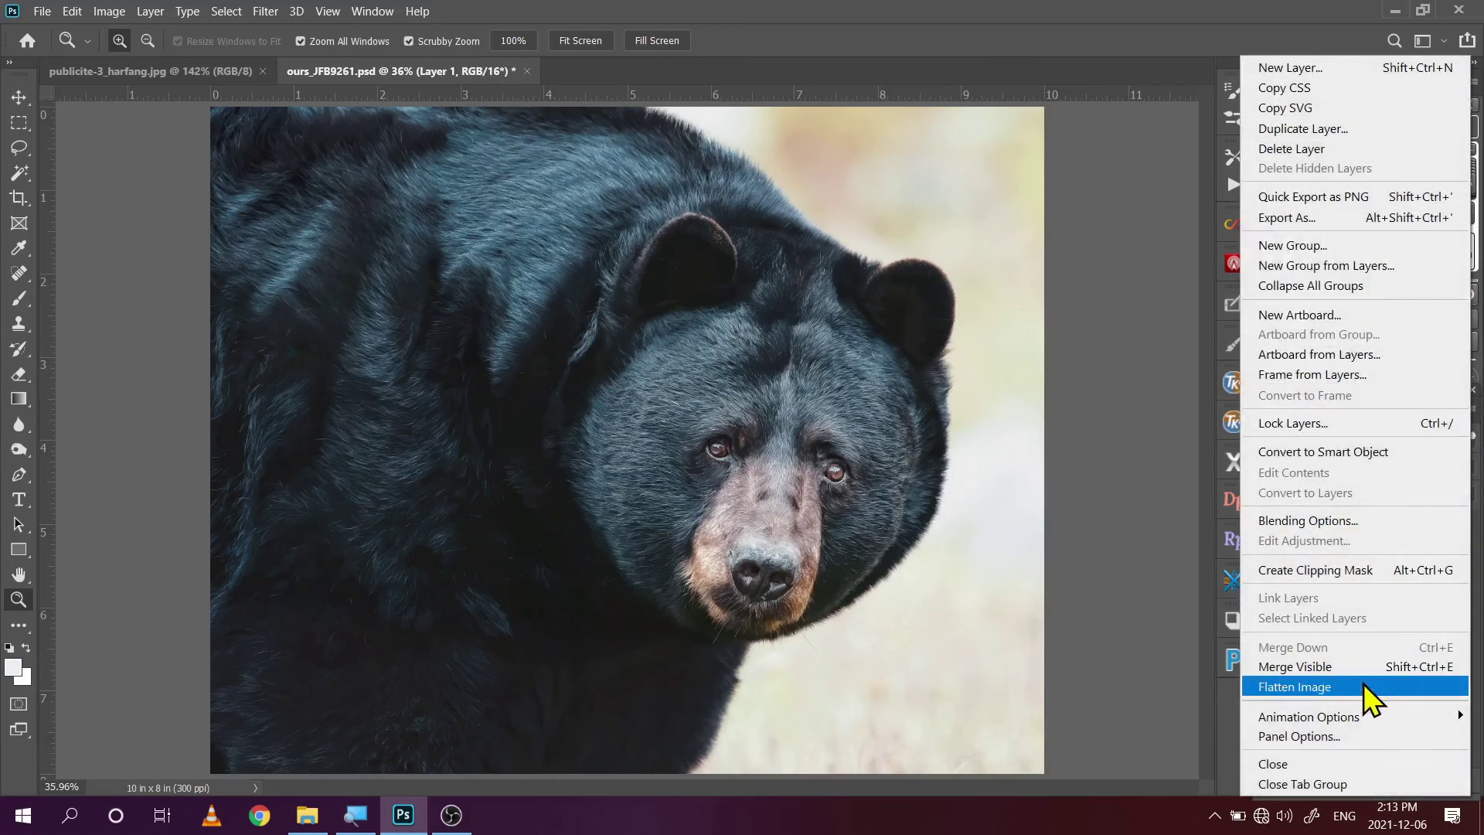
{"action": "left_click", "coordinate": [1295, 688]}
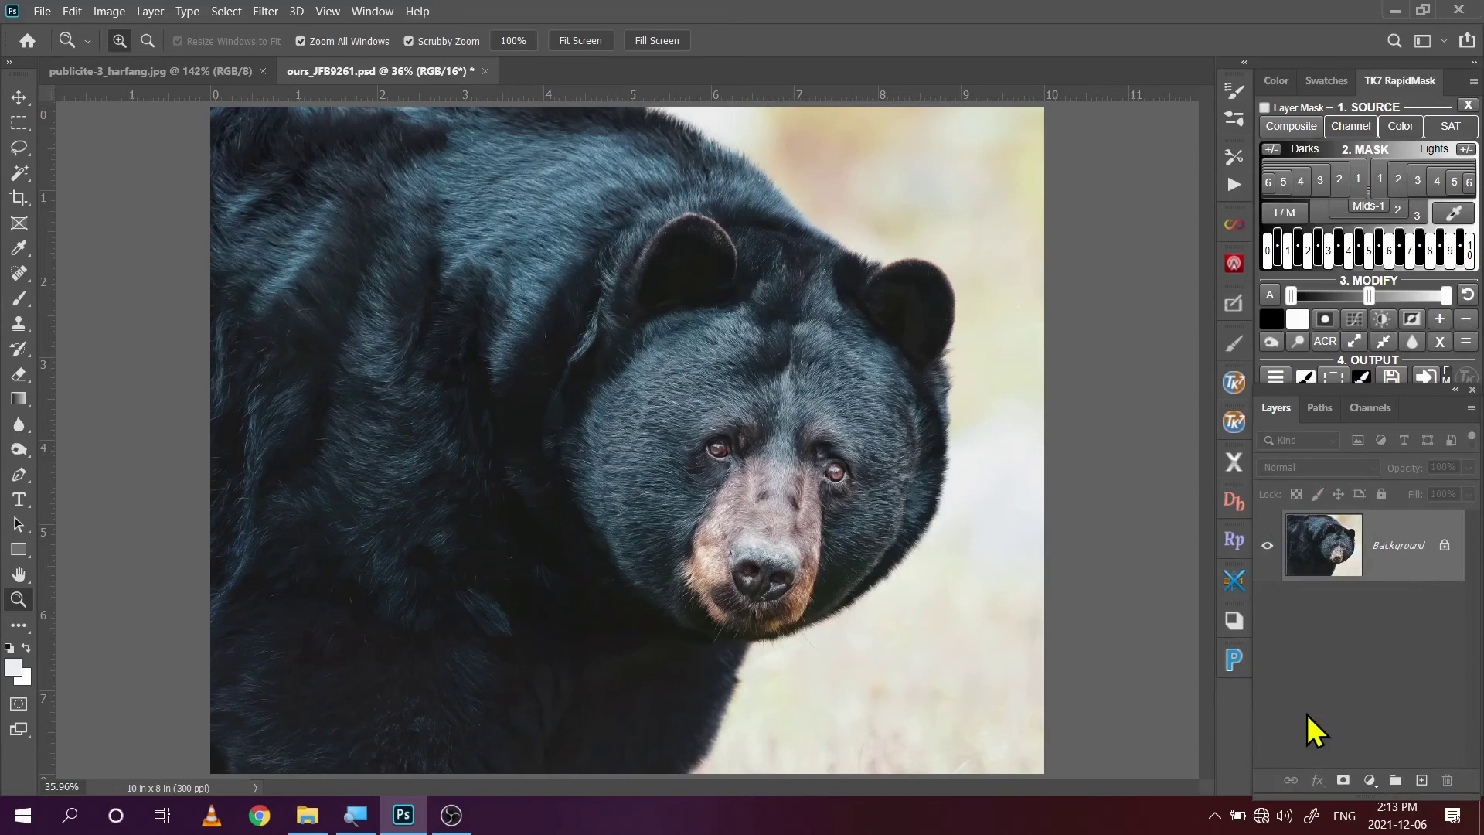
Review the Save for Web JPEG settings and the file name and folder for the export, leaving without saving.
{"action": "left_click", "coordinate": [43, 11]}
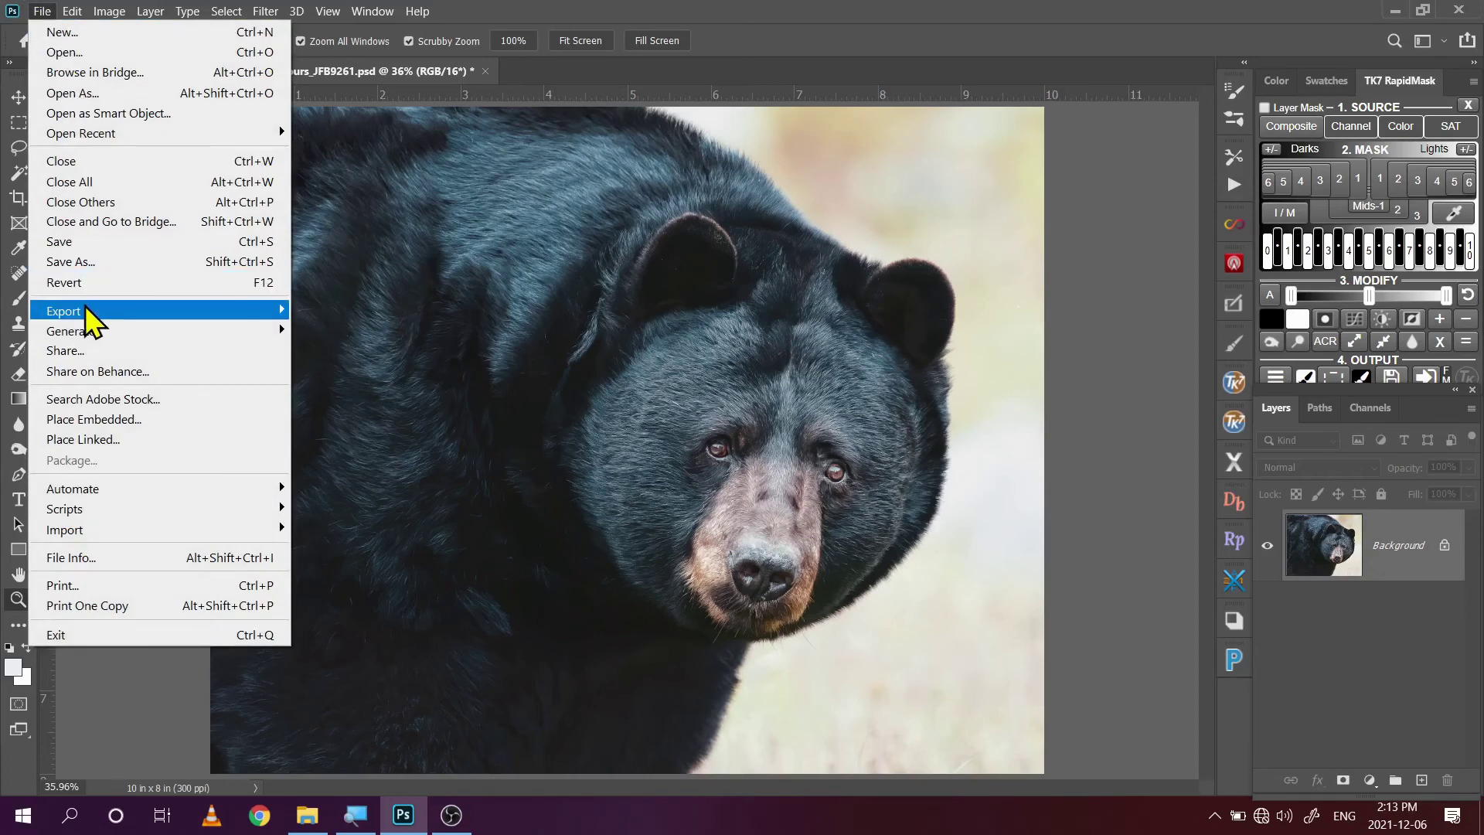
{"action": "mouse_move", "coordinate": [85, 310]}
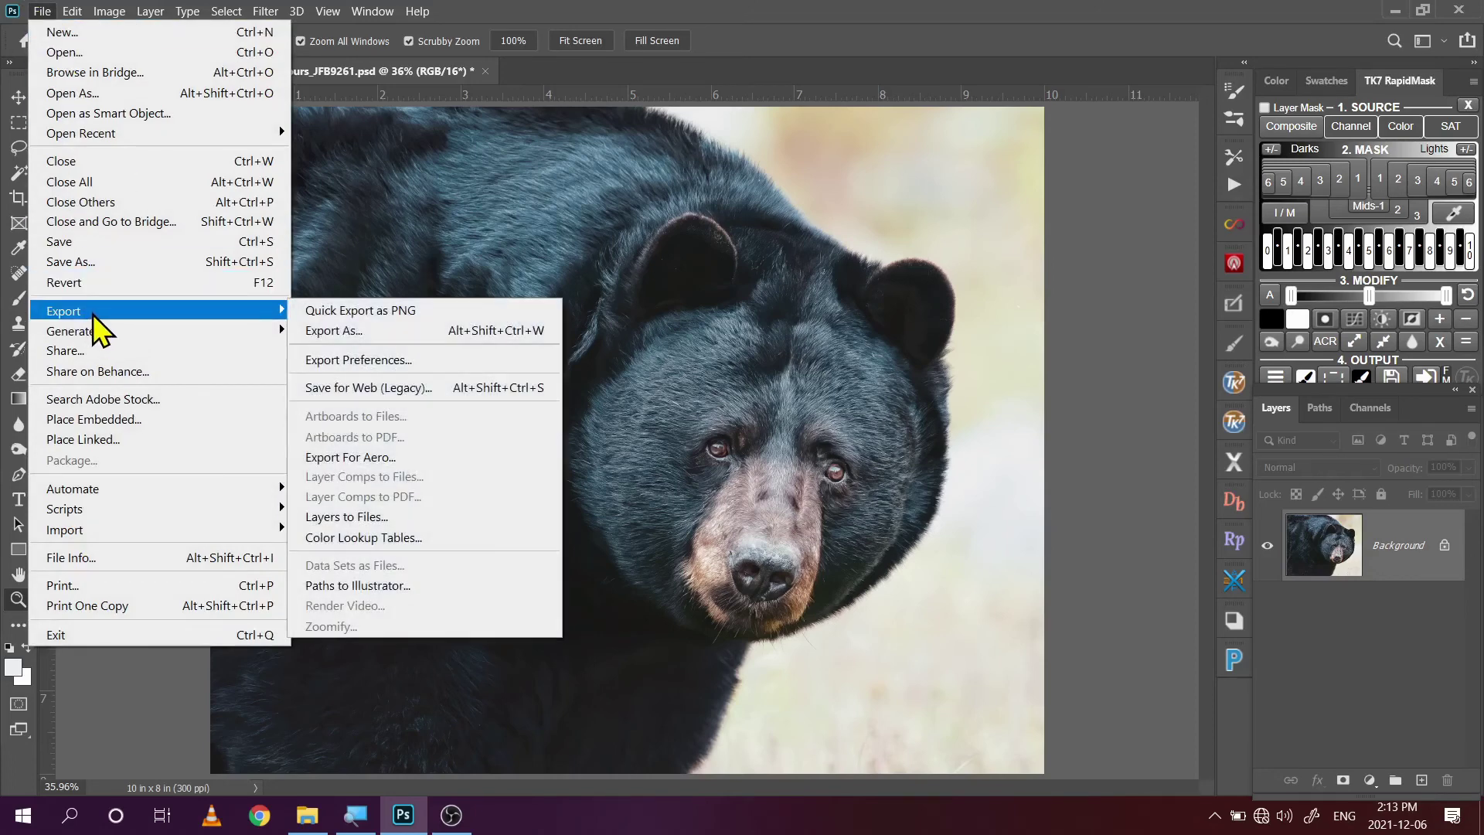
{"action": "left_click", "coordinate": [318, 388]}
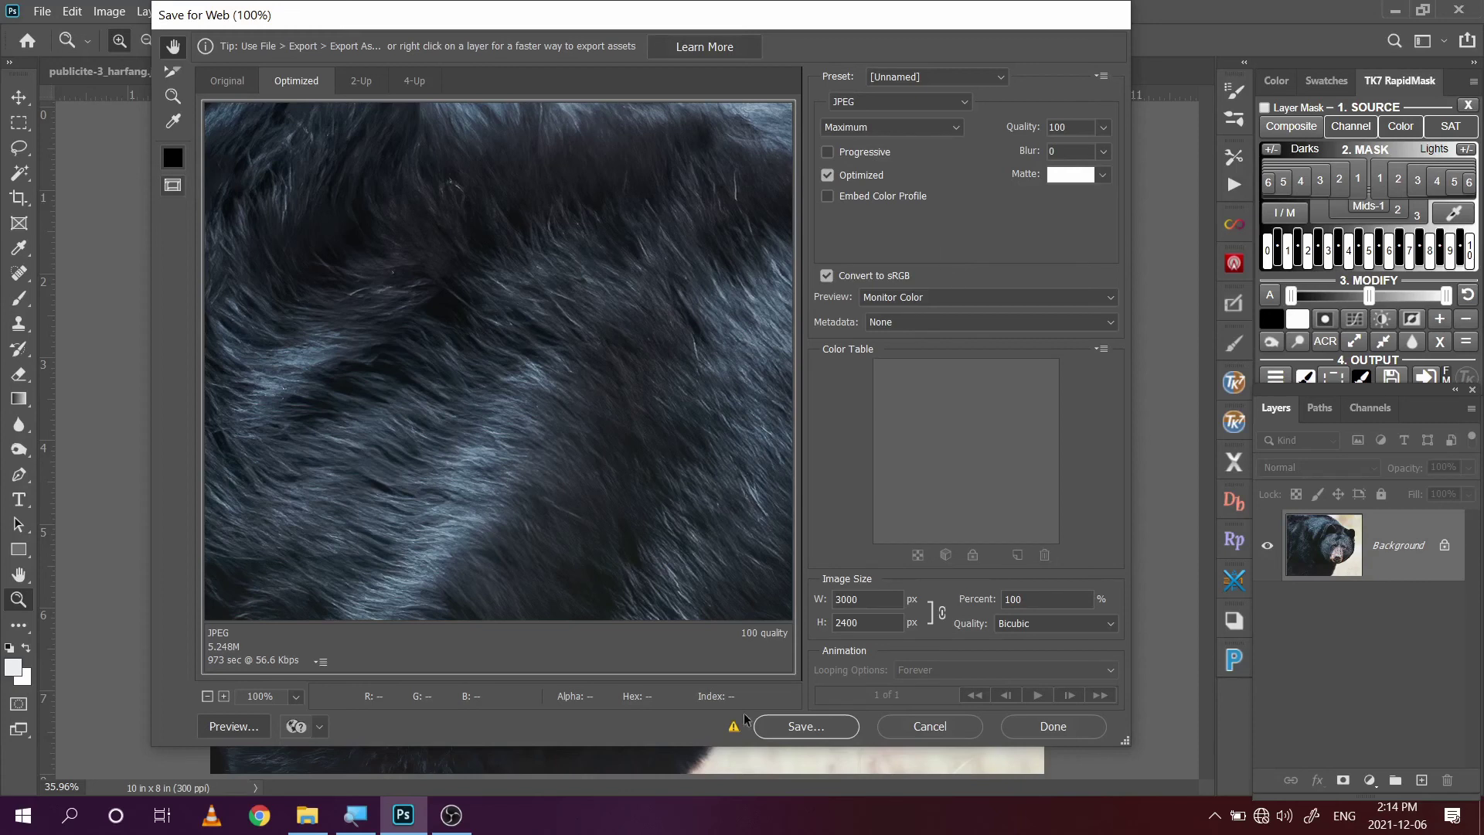
{"action": "left_click", "coordinate": [806, 726]}
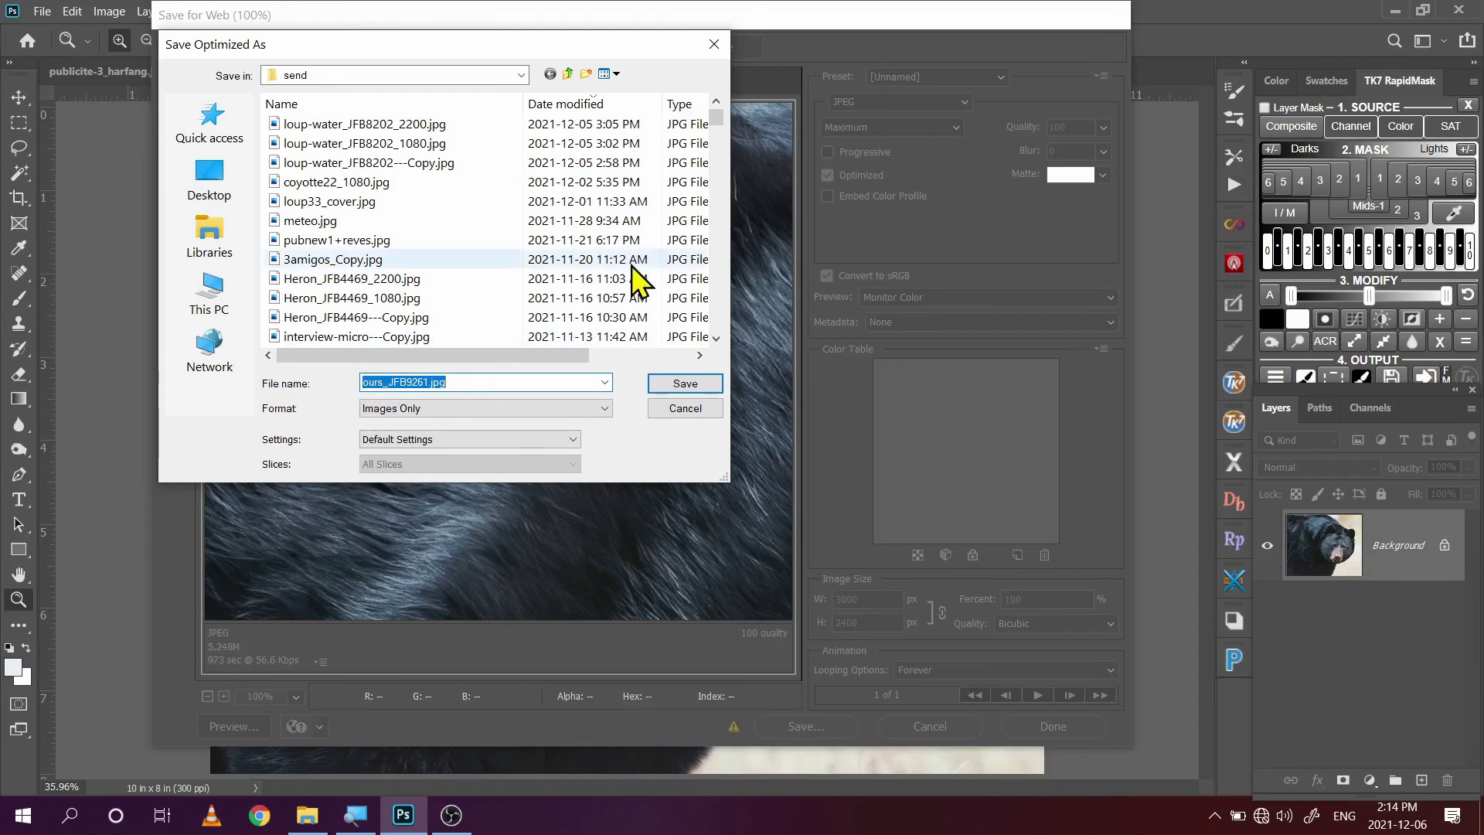
{"action": "left_click", "coordinate": [685, 408]}
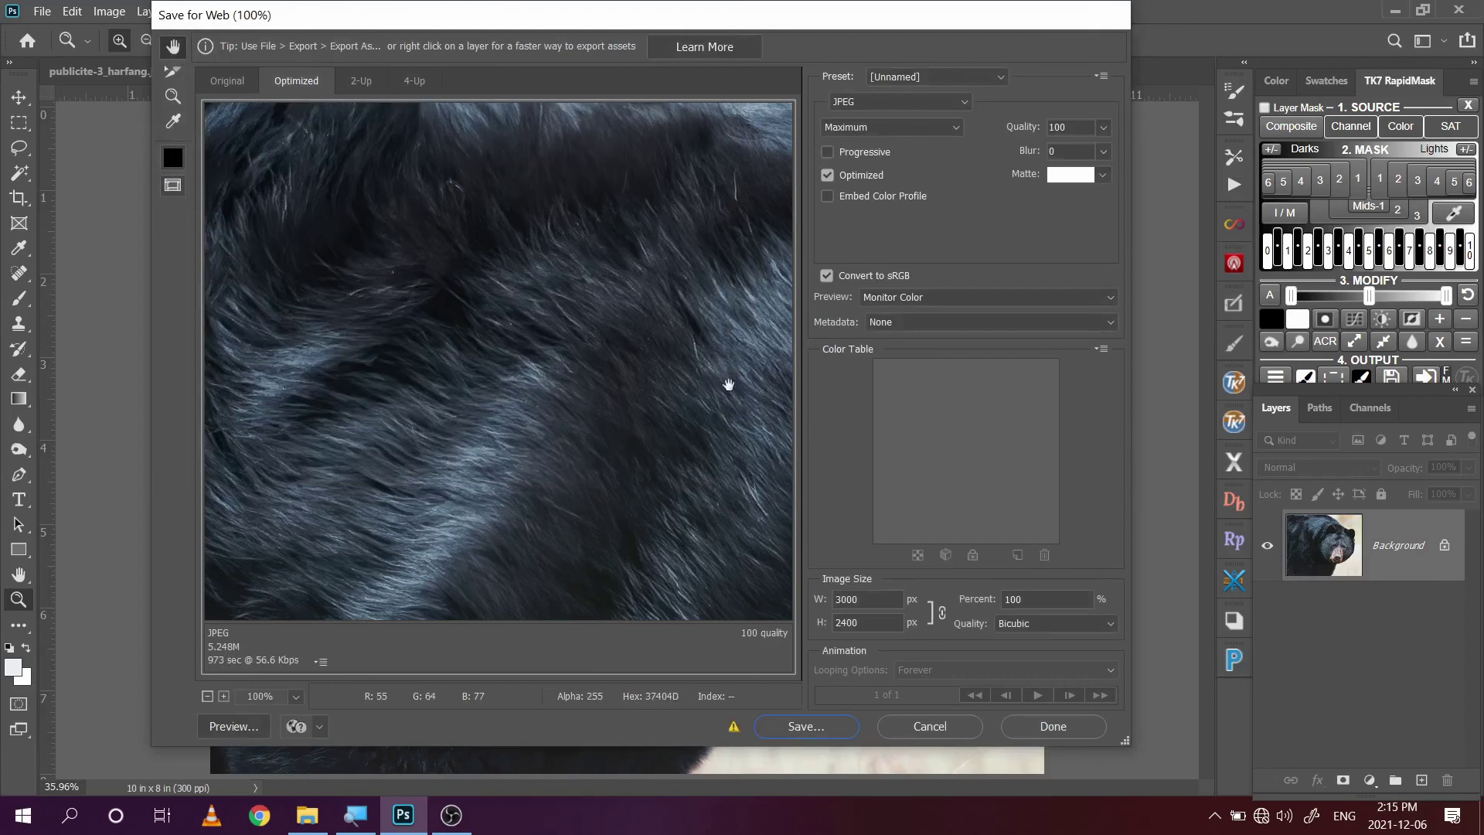
{"action": "left_click", "coordinate": [936, 726]}
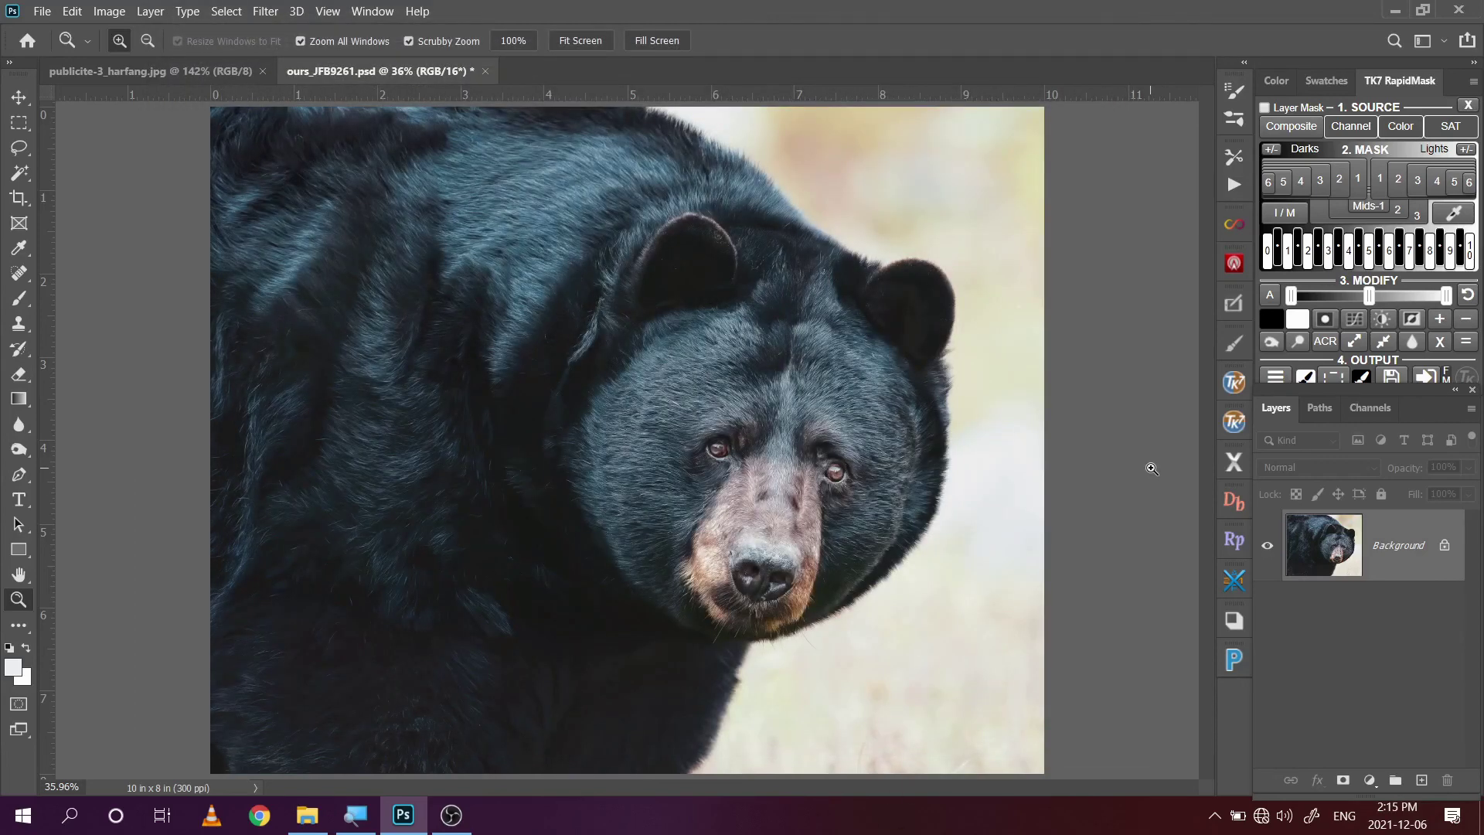